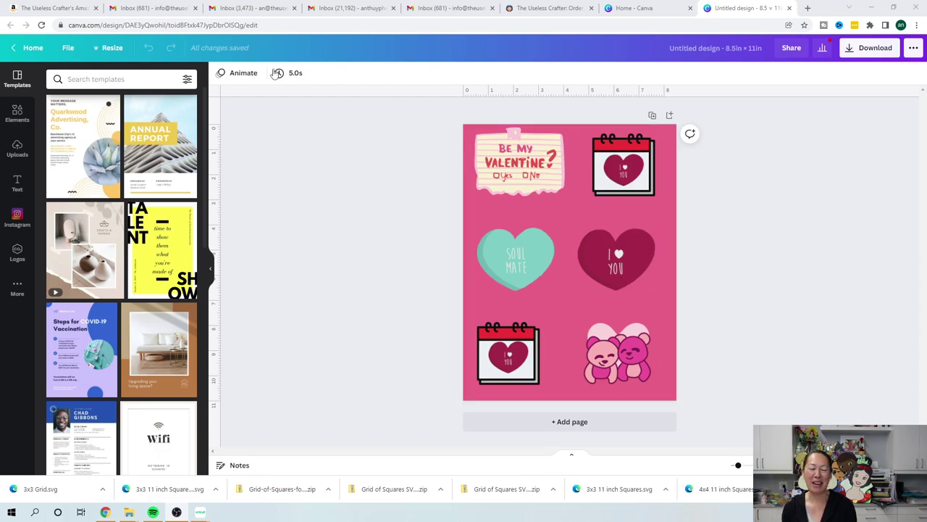
# - From the home page, start a custom-size design in inches with width 8.5
pyautogui.click(32, 47)
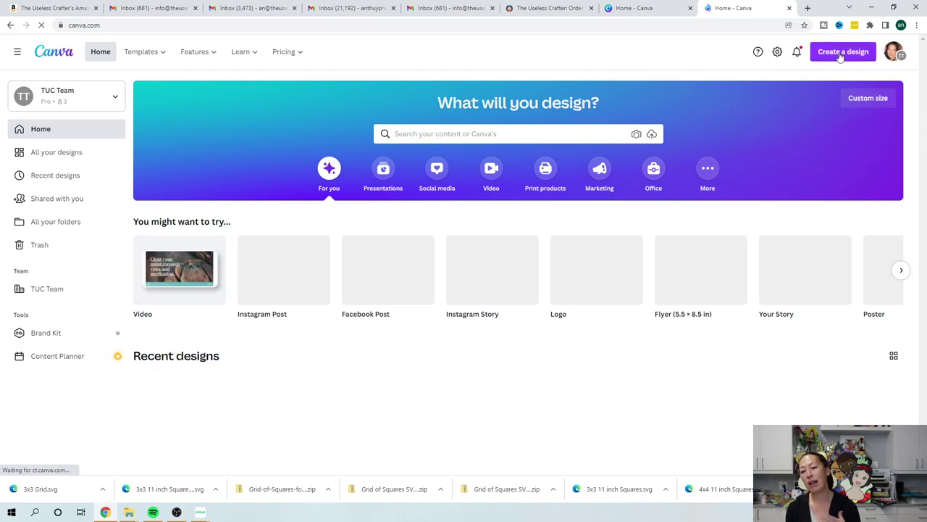
pyautogui.click(839, 55)
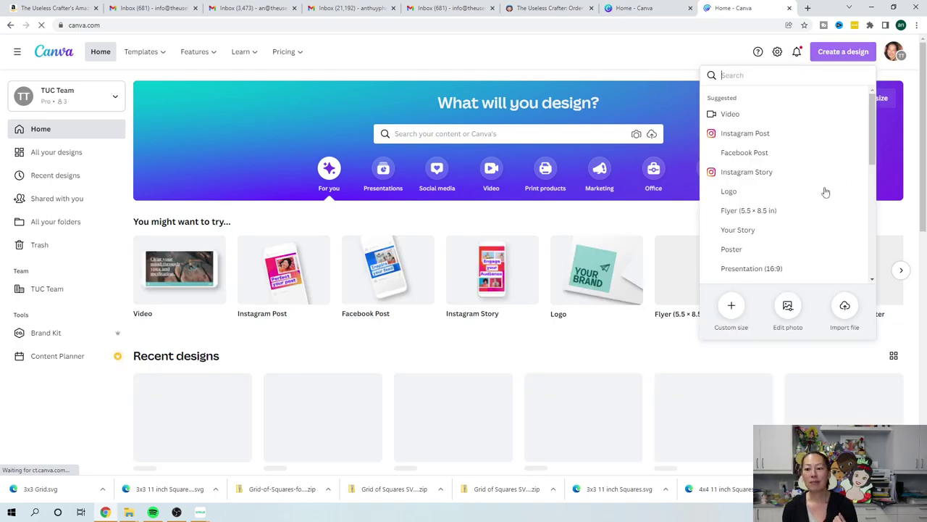
pyautogui.click(728, 310)
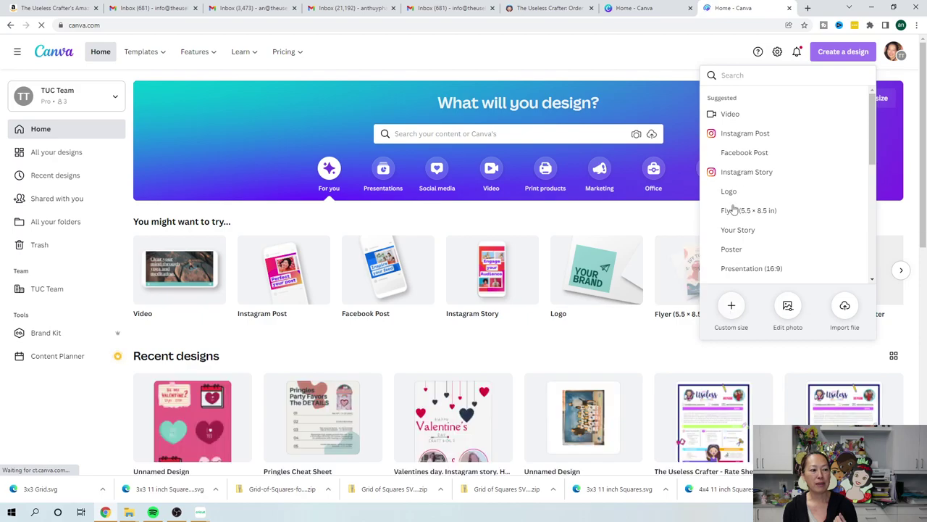
pyautogui.write('8')
pyautogui.press('BackSpace')
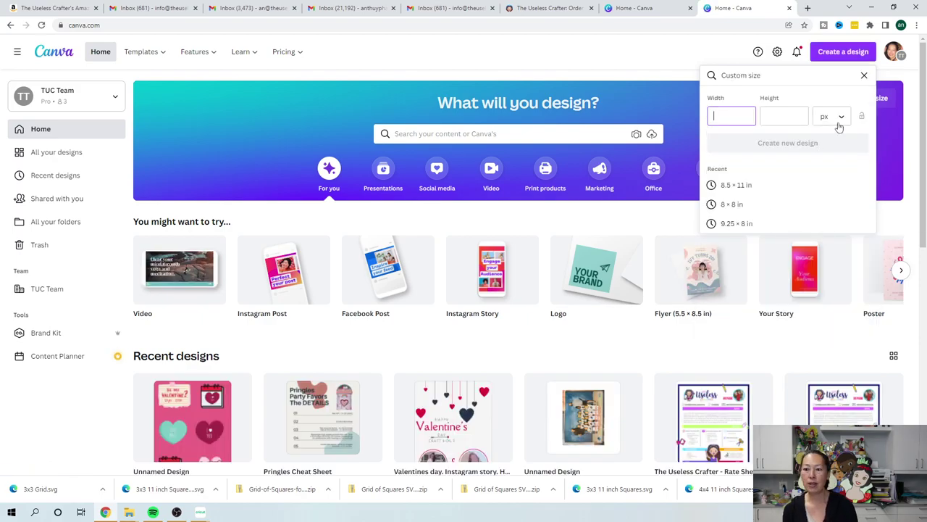
pyautogui.click(841, 120)
pyautogui.click(825, 135)
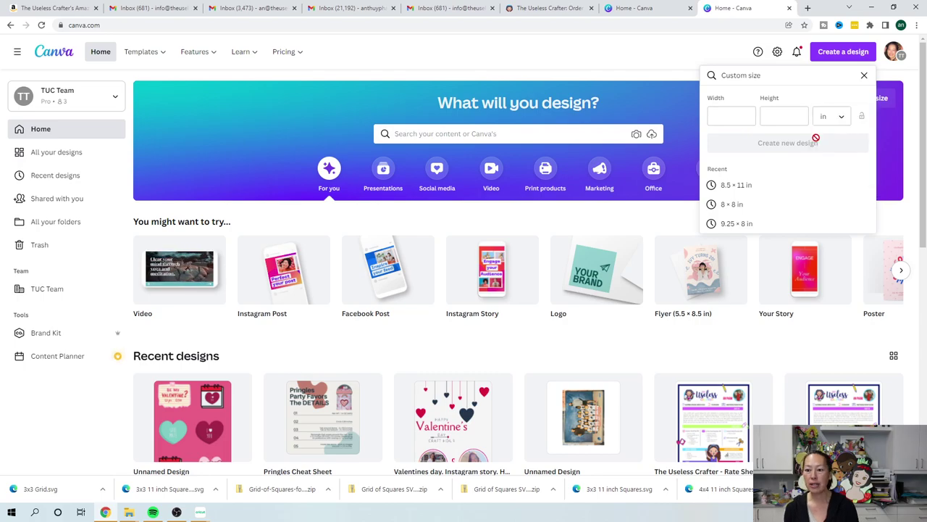
pyautogui.click(737, 116)
pyautogui.write('8.5')
pyautogui.press('Tab')
# - Create the 8.5 × 11 in design and search the Elements library for 'valentines'
pyautogui.write('11')
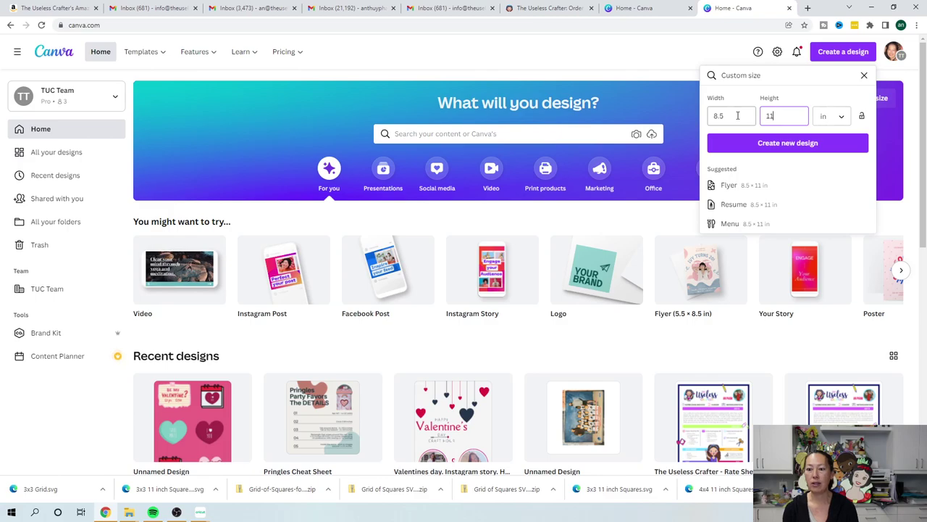
pyautogui.click(751, 144)
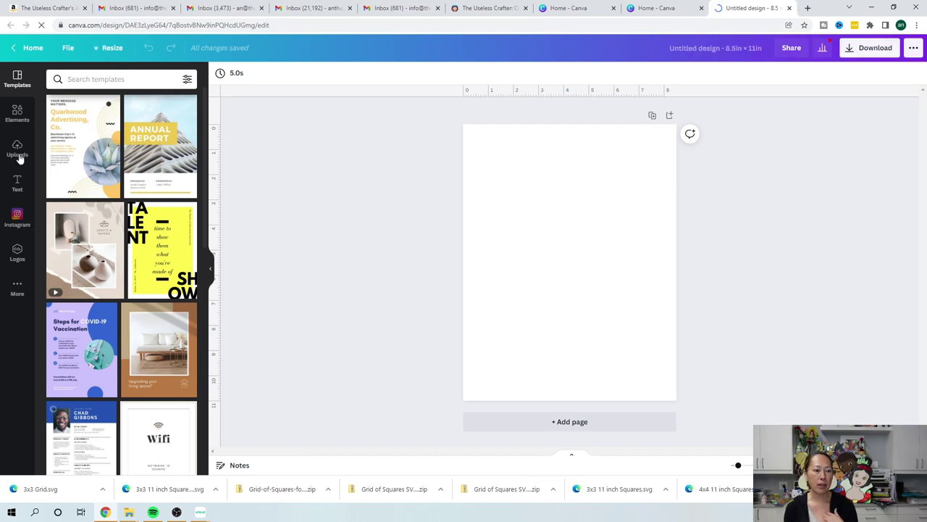
pyautogui.click(16, 113)
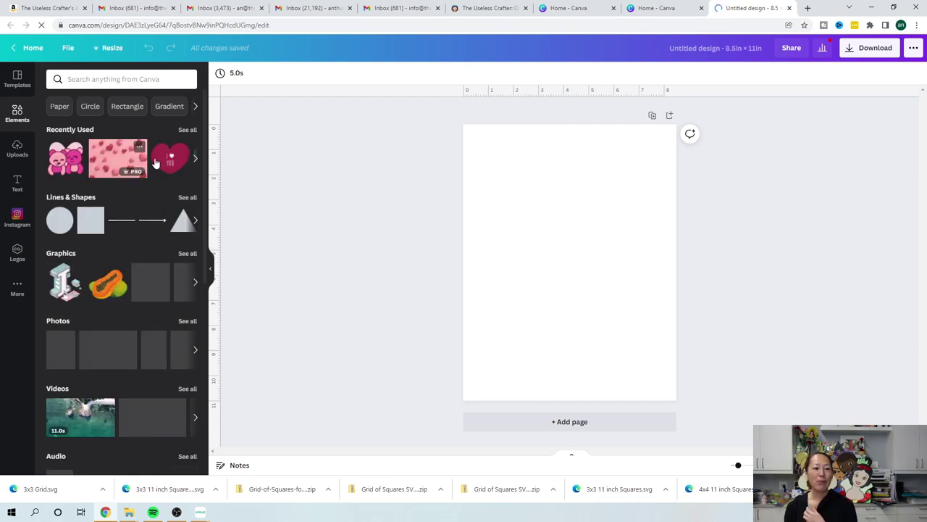
pyautogui.click(123, 74)
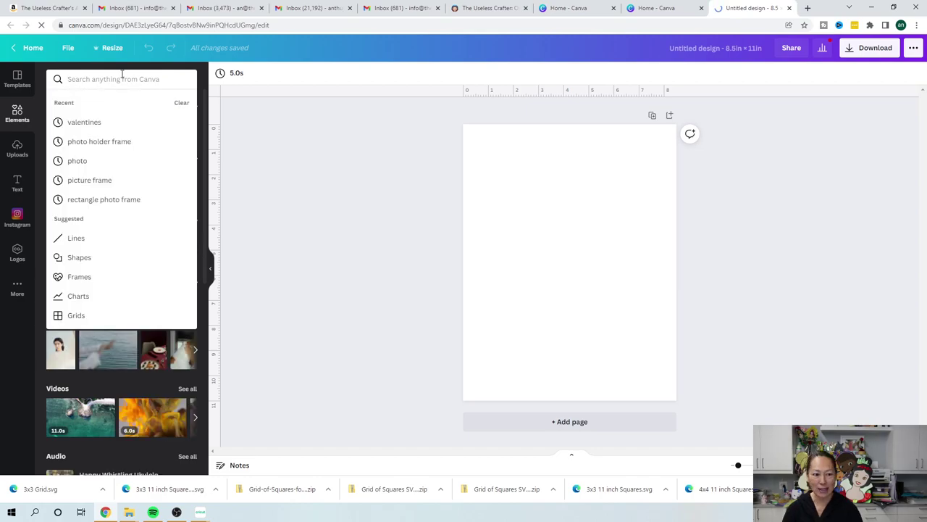
pyautogui.write('valentines')
pyautogui.press('Return')
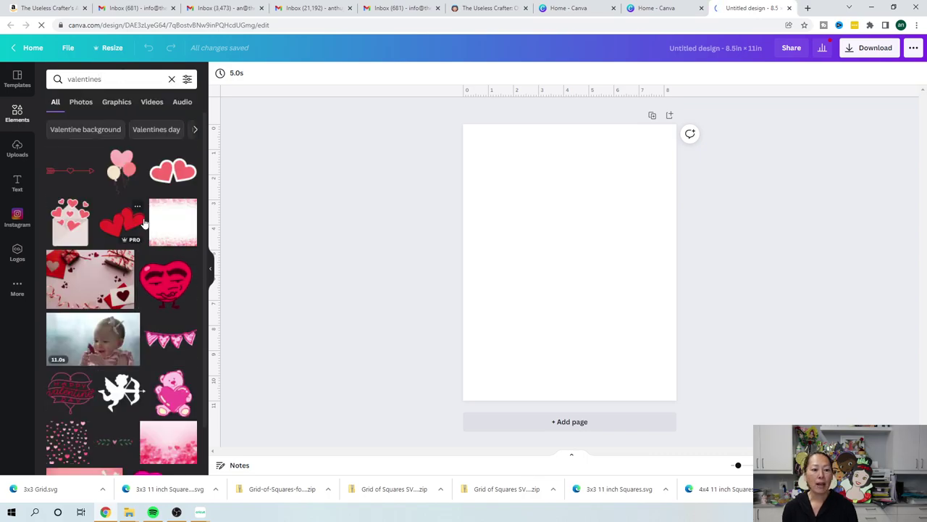
# - Scroll through the 'valentines' element results looking for the heart-filled envelope sticker
pyautogui.scroll(-3, 142, 232)
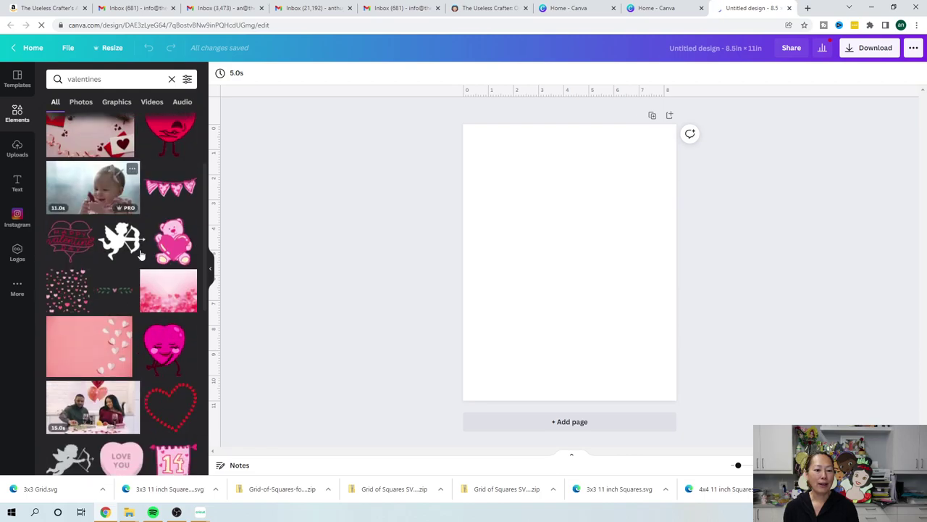
pyautogui.scroll(-5, 142, 255)
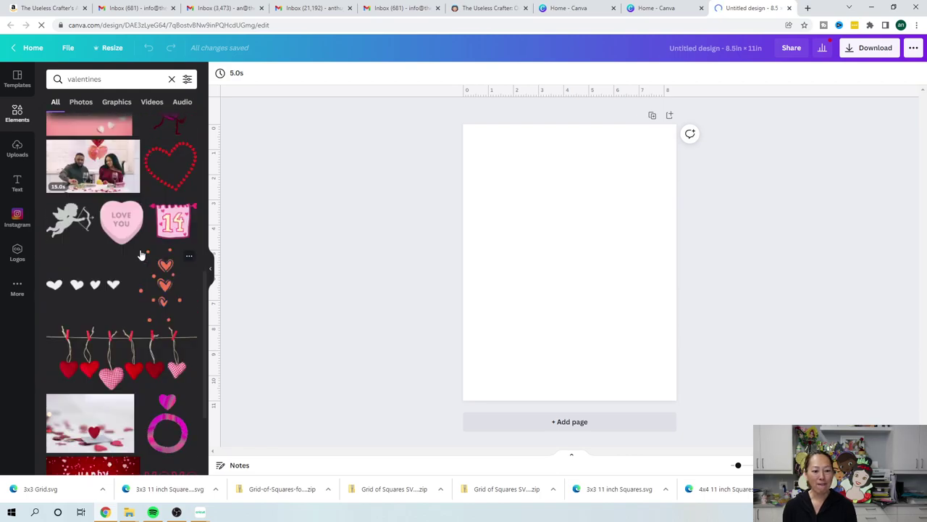
pyautogui.scroll(-2, 142, 255)
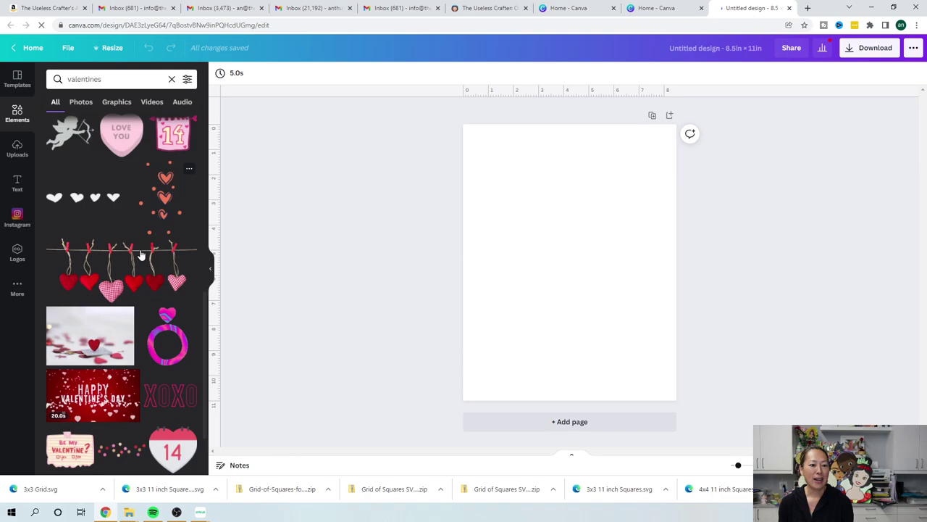
pyautogui.scroll(-3, 142, 255)
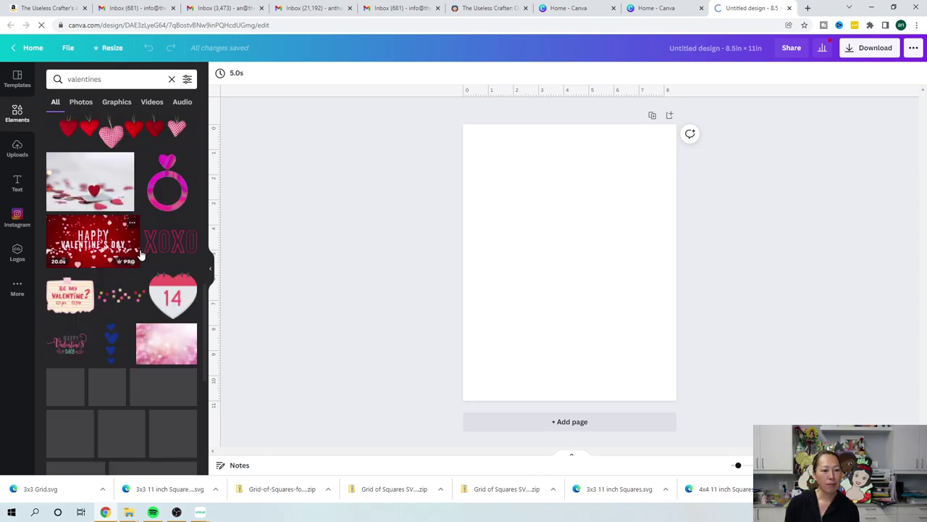
pyautogui.scroll(-2, 142, 255)
pyautogui.scroll(-1, 142, 255)
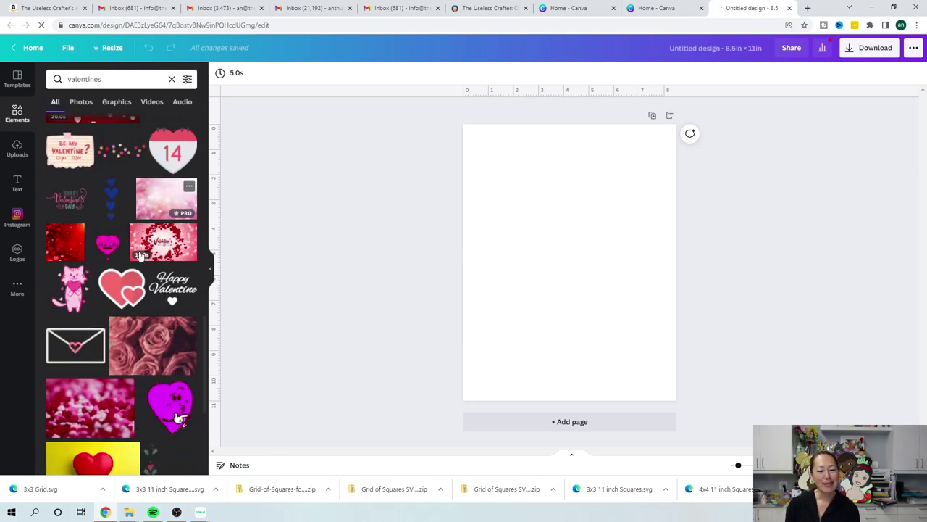
pyautogui.scroll(-3, 142, 255)
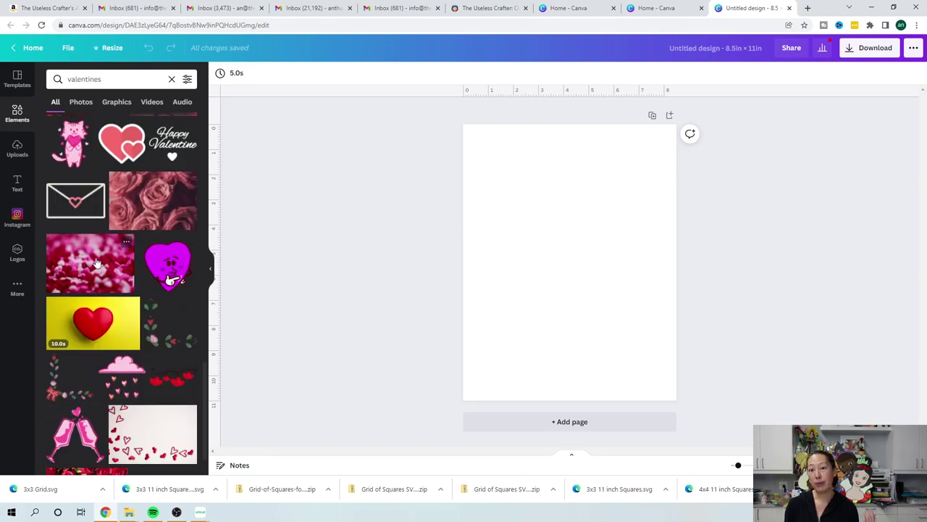
pyautogui.scroll(-1, 97, 257)
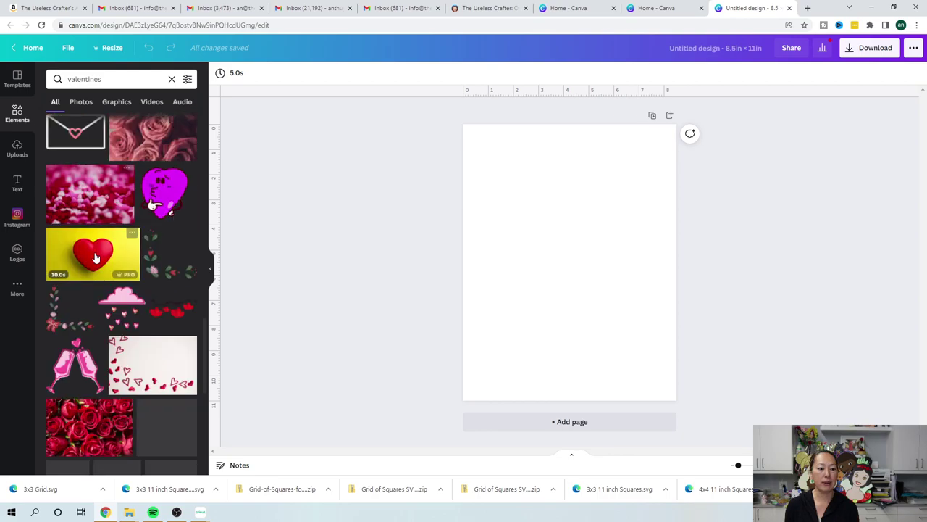
pyautogui.scroll(-4, 96, 257)
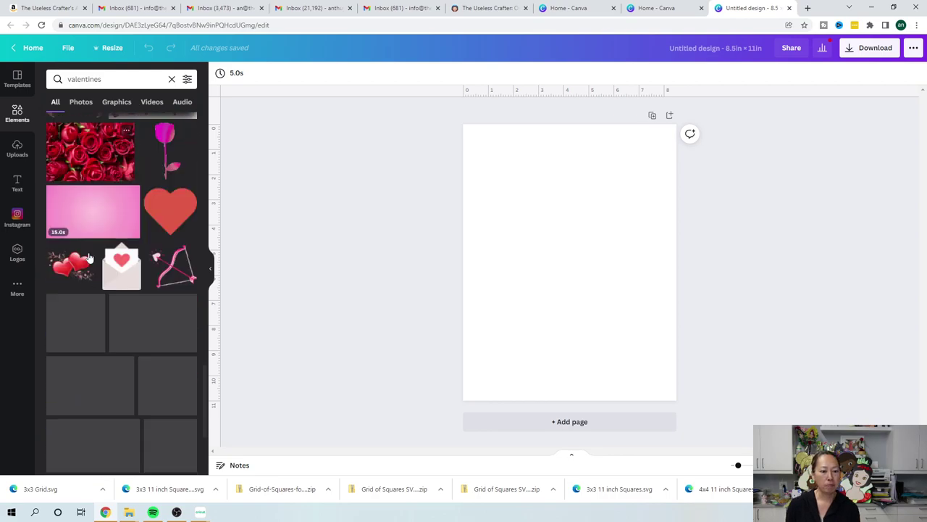
pyautogui.scroll(-1, 88, 255)
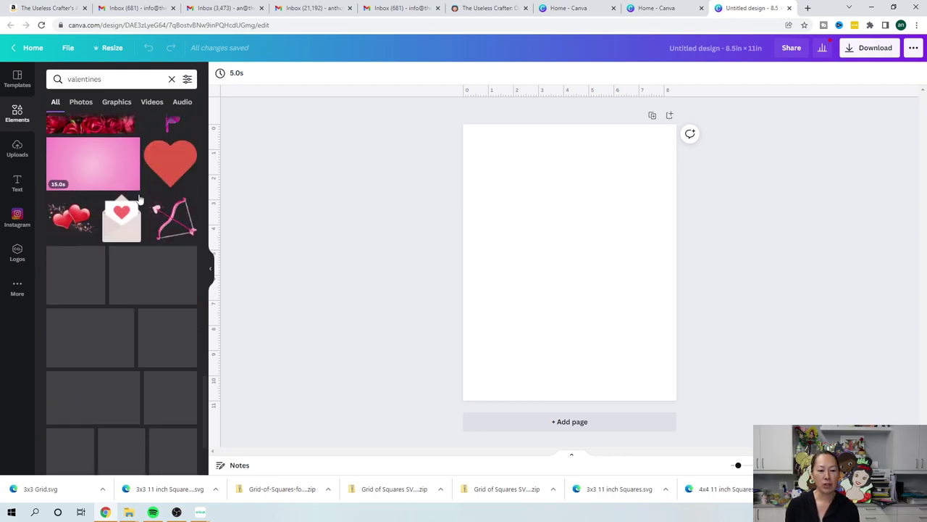
pyautogui.scroll(-1, 139, 201)
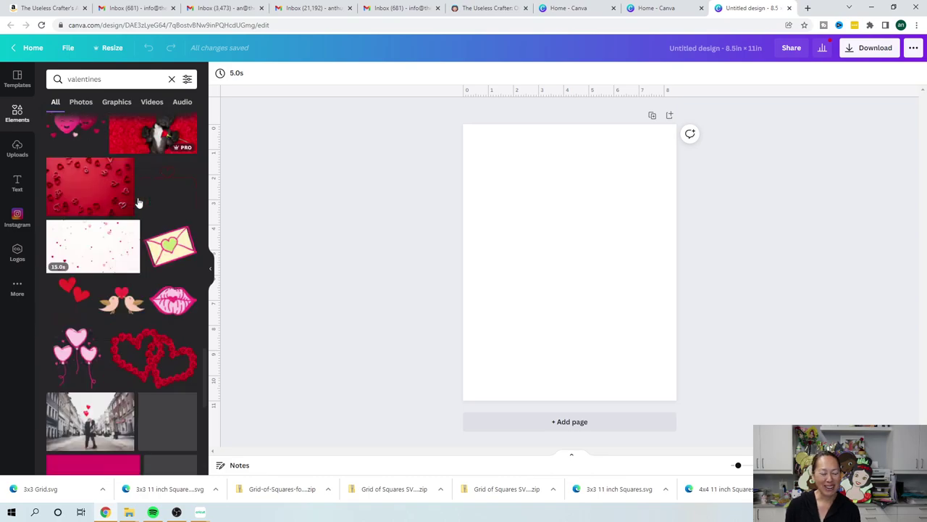
pyautogui.scroll(-2, 139, 202)
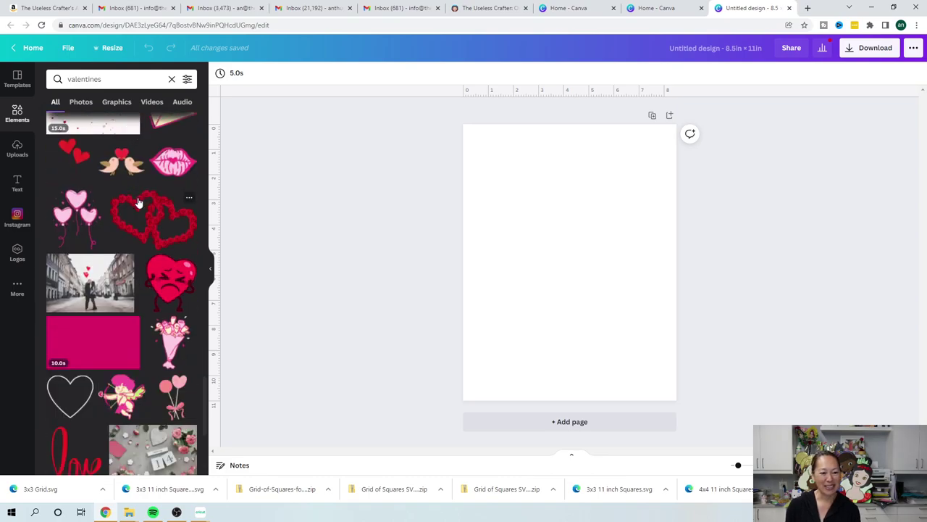
pyautogui.scroll(-3, 139, 202)
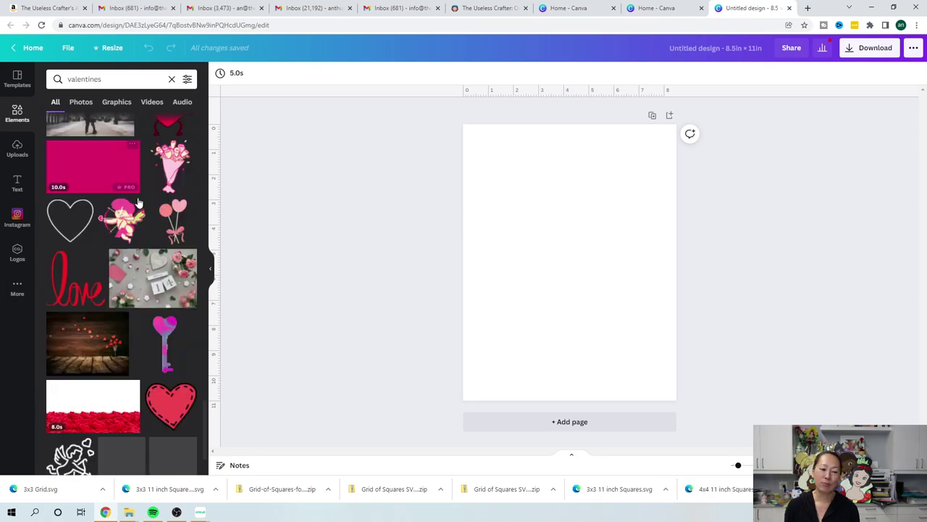
pyautogui.scroll(-3, 138, 202)
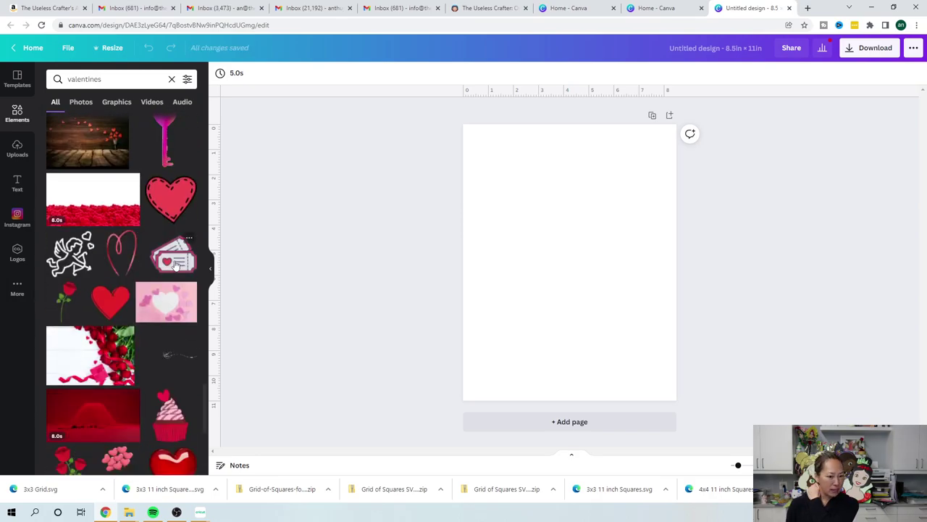
pyautogui.scroll(-4, 142, 314)
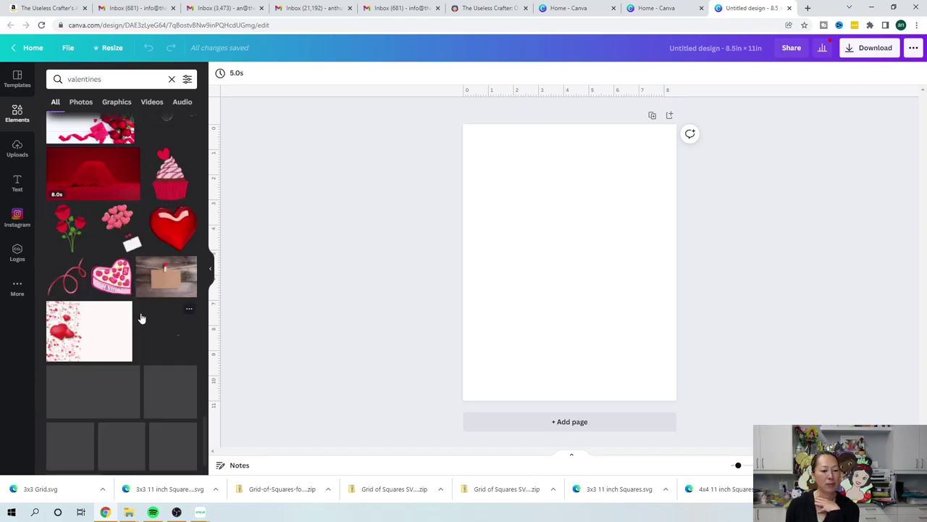
pyautogui.scroll(-3, 142, 317)
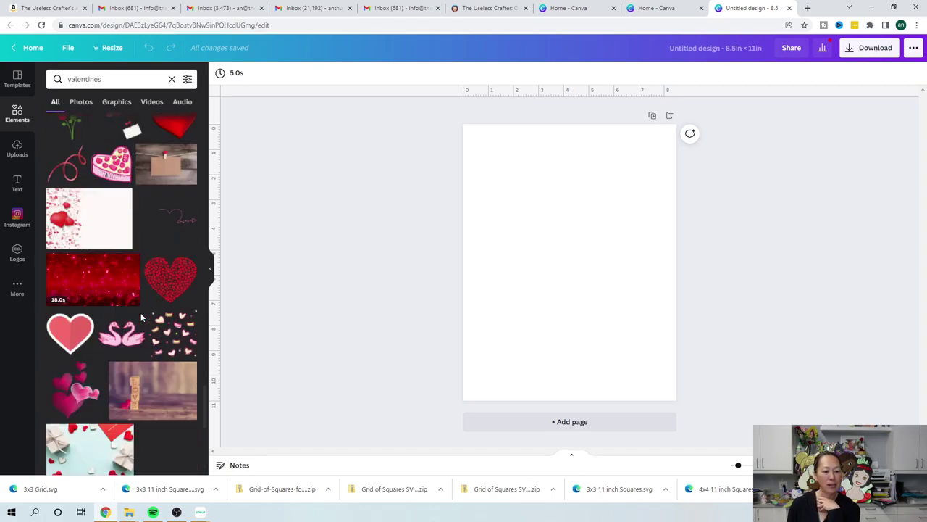
pyautogui.scroll(-3, 141, 316)
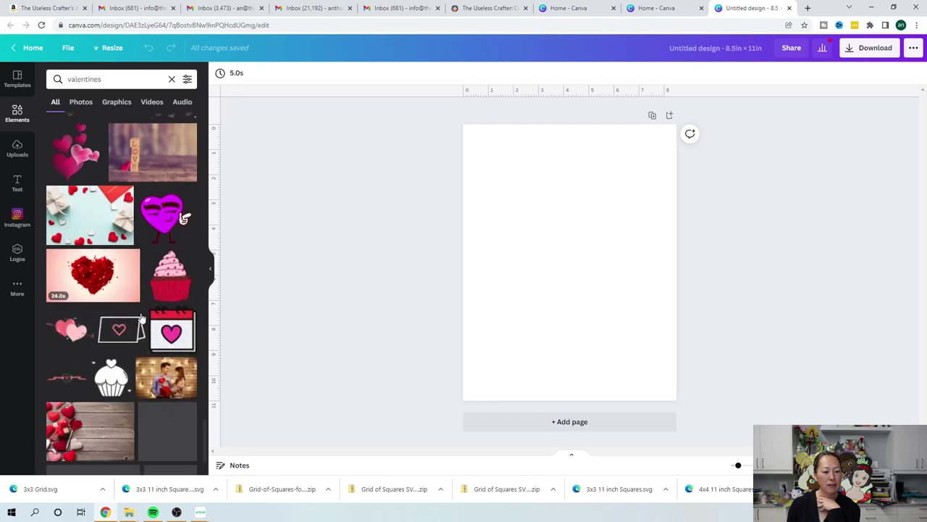
pyautogui.scroll(-4, 141, 317)
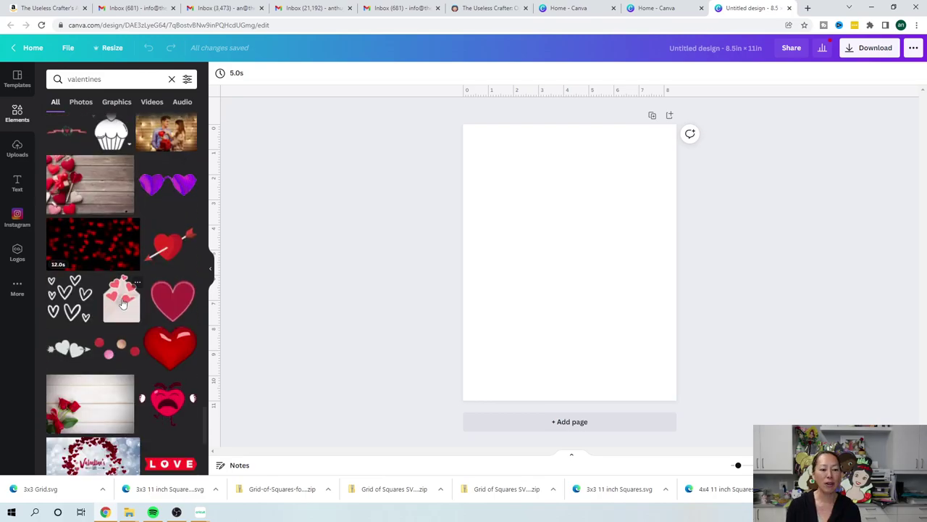
# - Add the heart envelope sticker and place it top-left at about 2.1 × 2.8 in
pyautogui.click(122, 302)
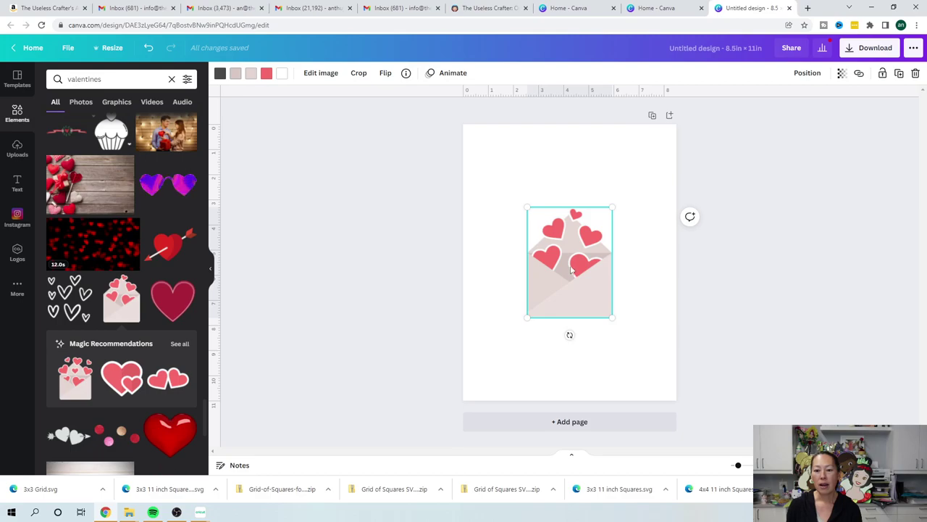
pyautogui.moveTo(571, 269); pyautogui.dragTo(494, 170)
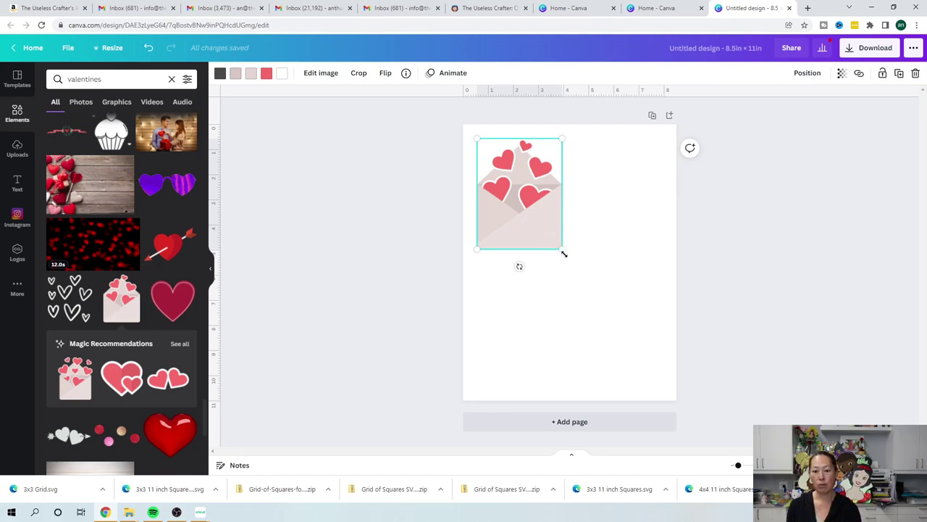
pyautogui.moveTo(562, 250); pyautogui.dragTo(536, 216)
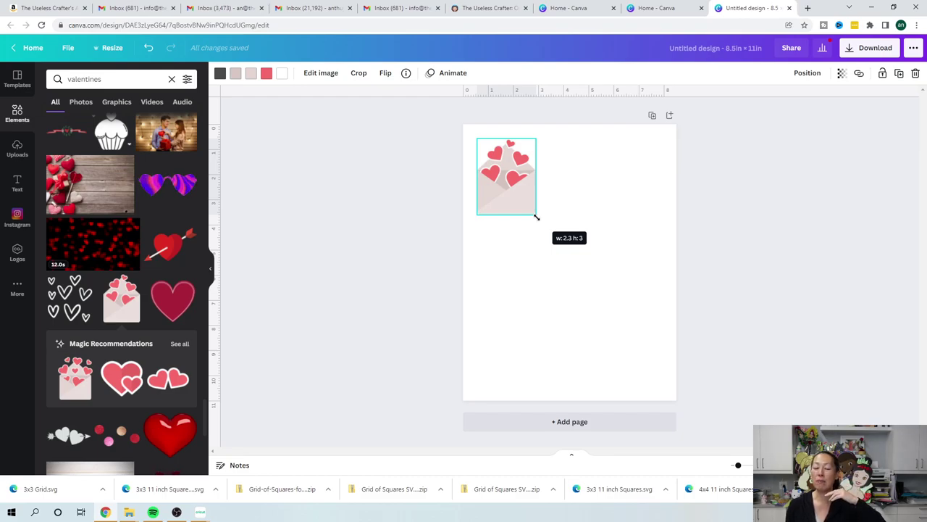
pyautogui.moveTo(536, 217); pyautogui.dragTo(530, 207)
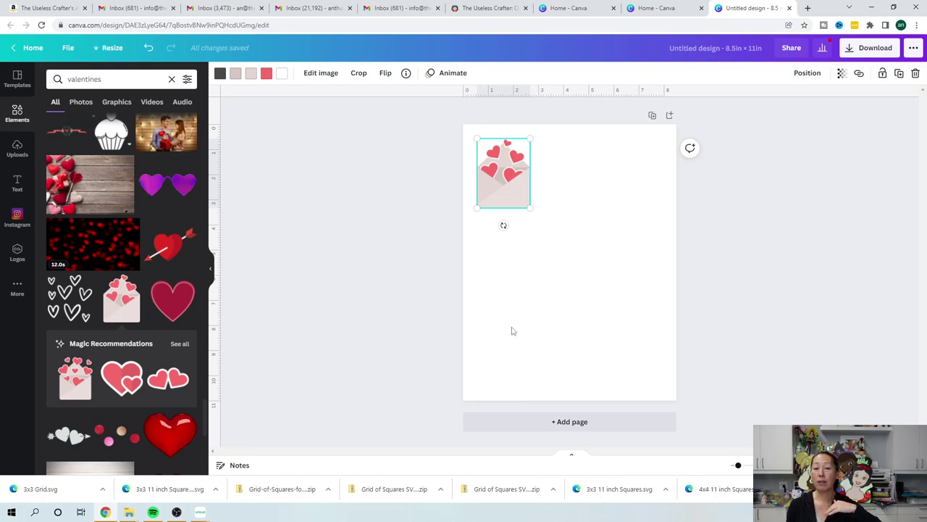
pyautogui.moveTo(497, 197); pyautogui.dragTo(497, 191)
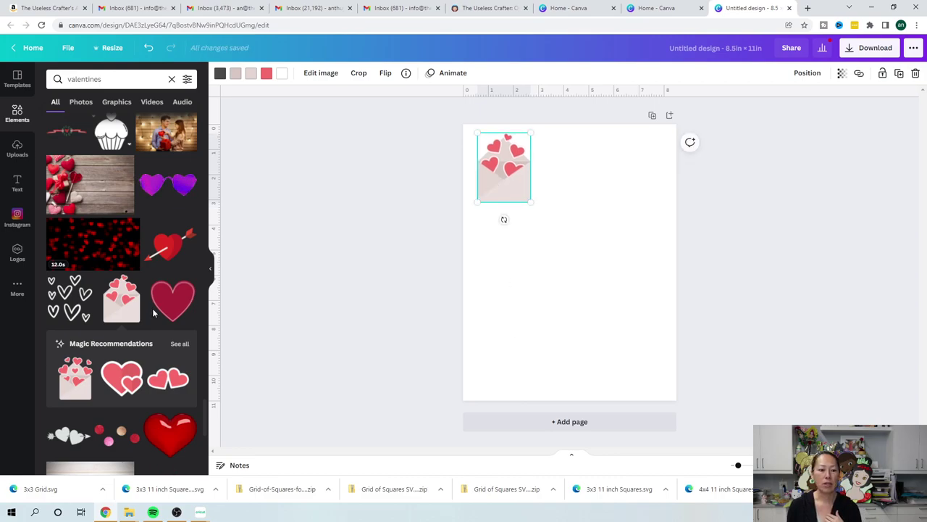
# - Browse further through the results, then rerun the element search as 'valentine'
pyautogui.scroll(-5, 120, 319)
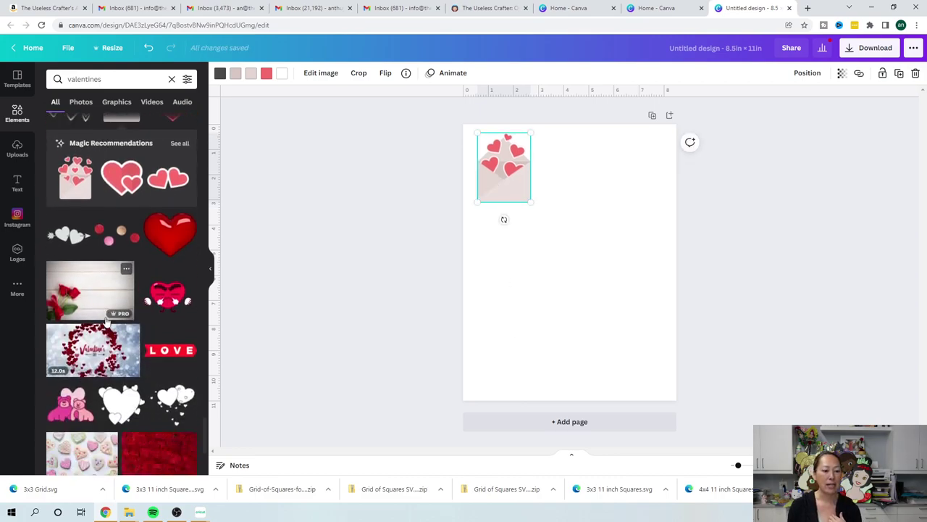
pyautogui.scroll(-4, 108, 321)
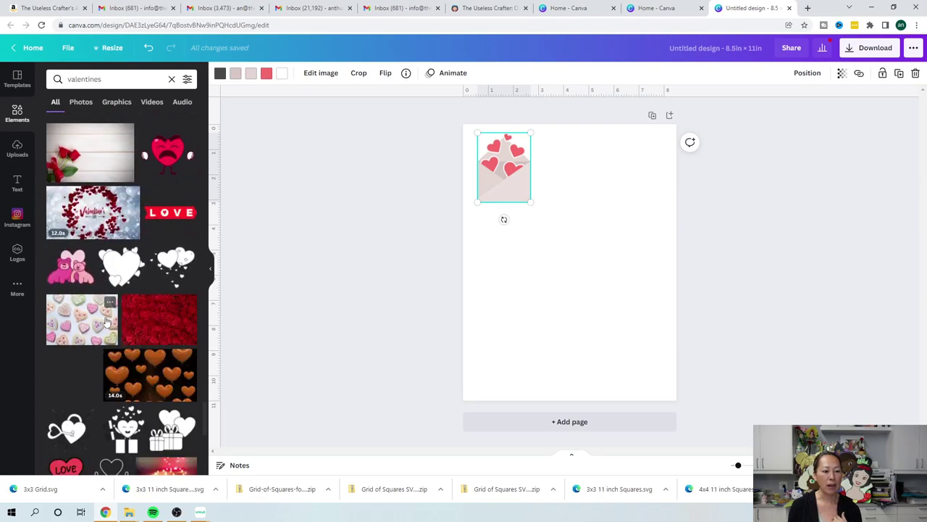
pyautogui.scroll(-4, 107, 321)
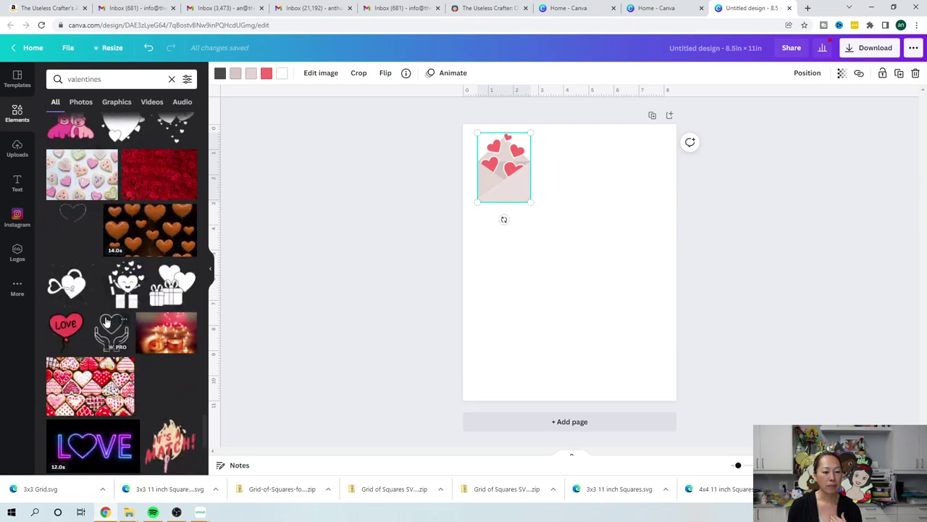
pyautogui.scroll(-6, 107, 321)
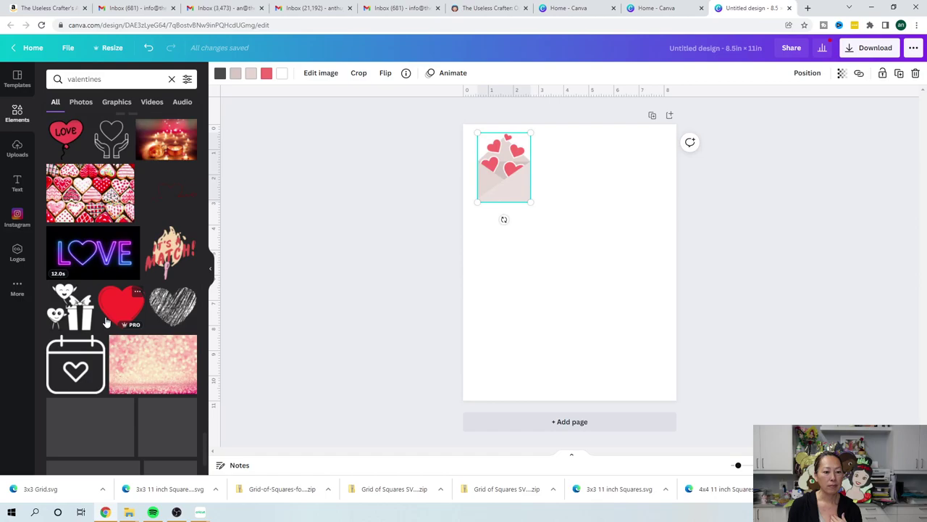
pyautogui.scroll(-6, 107, 320)
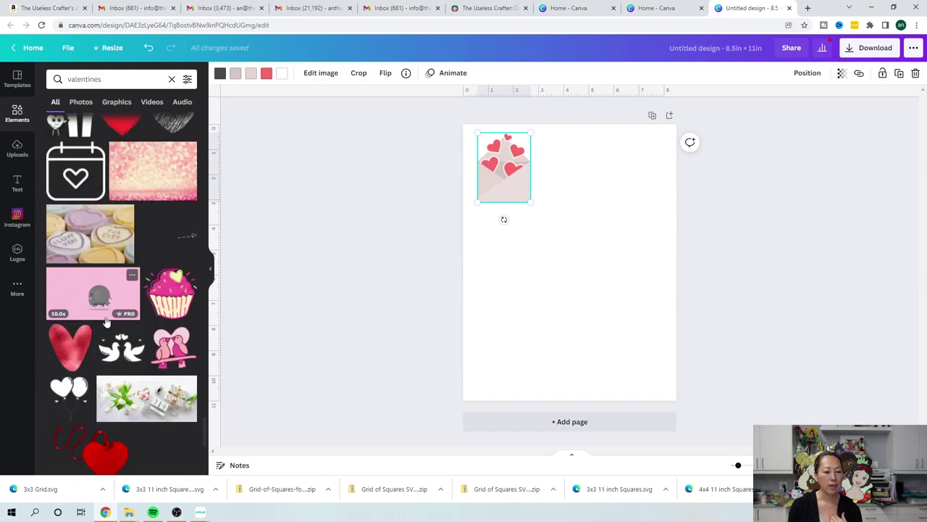
pyautogui.scroll(-6, 106, 321)
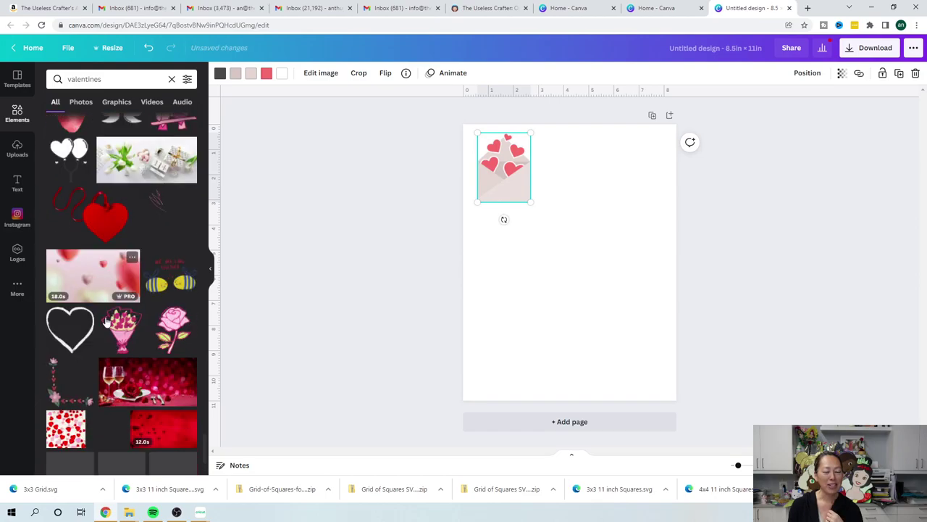
pyautogui.scroll(-2, 105, 320)
pyautogui.scroll(-3, 105, 320)
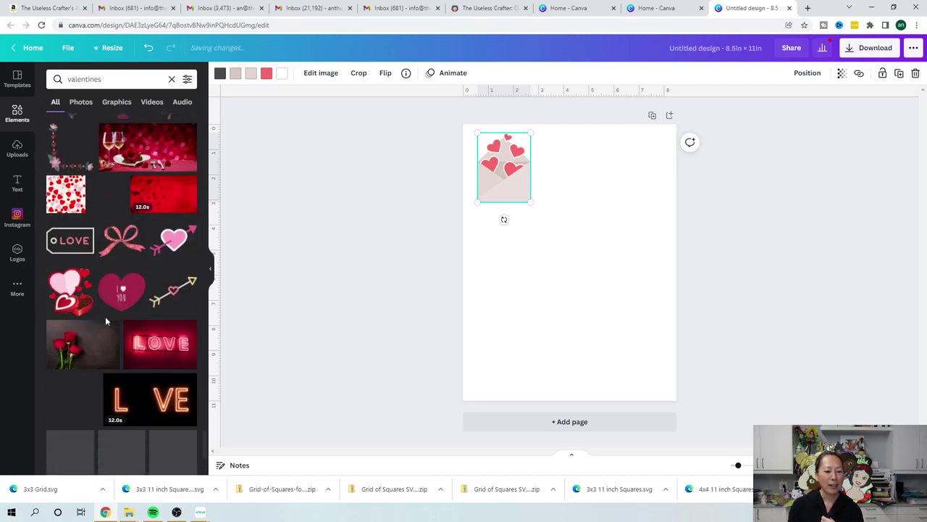
pyautogui.scroll(-2, 105, 321)
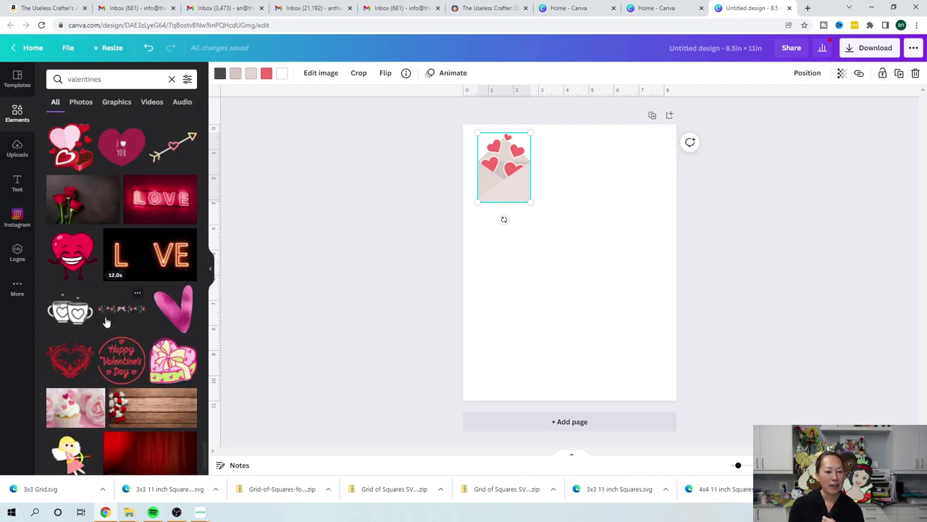
pyautogui.scroll(-3, 105, 321)
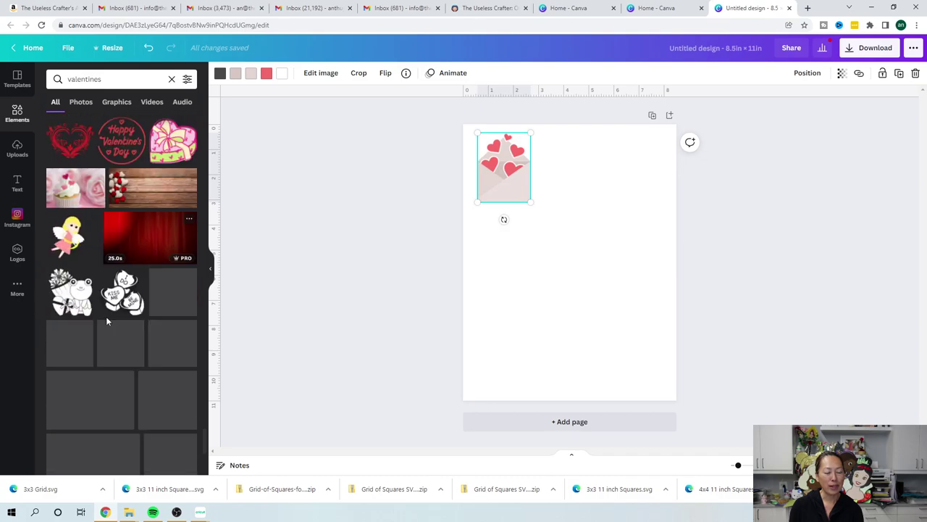
pyautogui.scroll(-2, 108, 319)
pyautogui.scroll(-1, 110, 321)
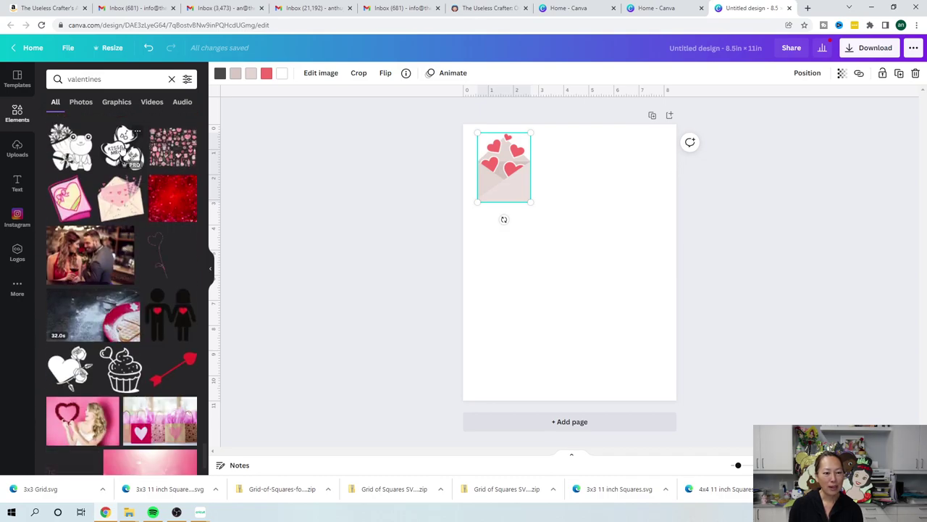
pyautogui.click(125, 81)
pyautogui.press('Return')
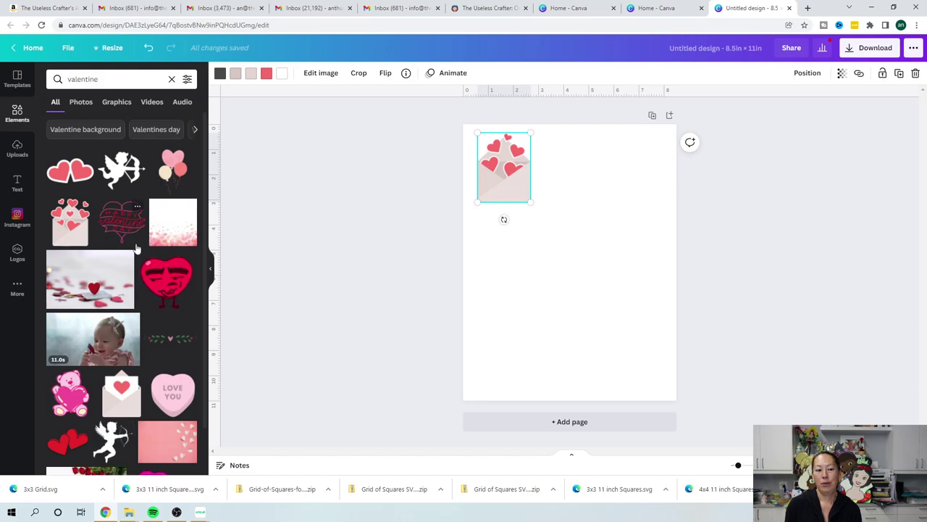
# - Place a pink LOVE YOU candy heart top-right and align the envelope opposite it
pyautogui.click(172, 397)
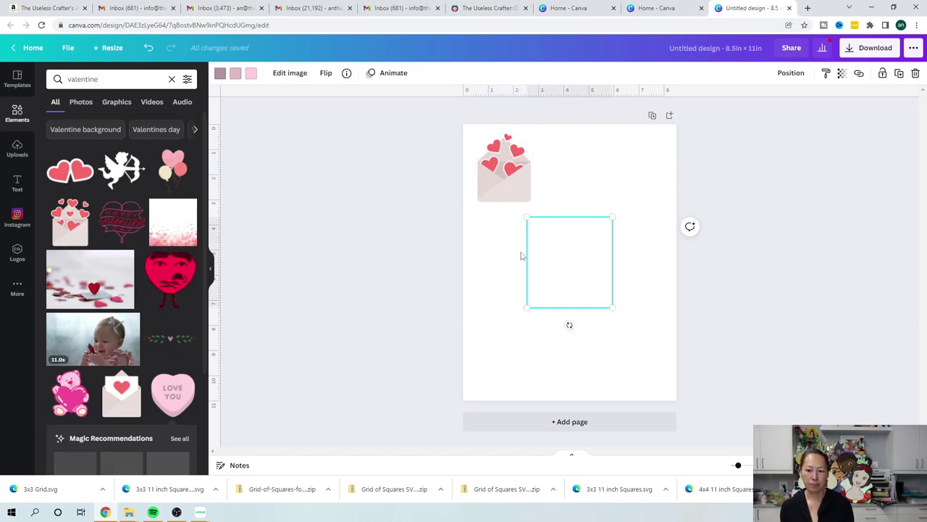
pyautogui.moveTo(578, 274); pyautogui.dragTo(622, 184)
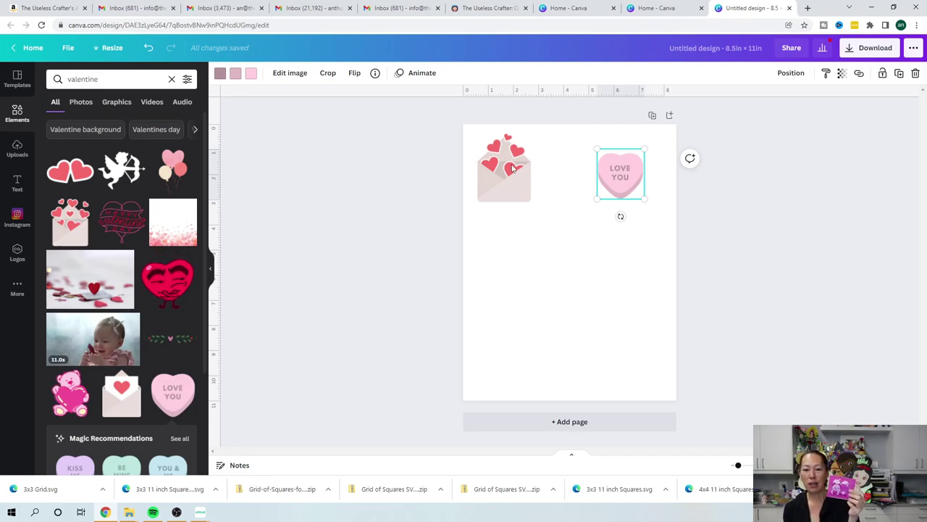
pyautogui.moveTo(507, 170); pyautogui.dragTo(512, 177)
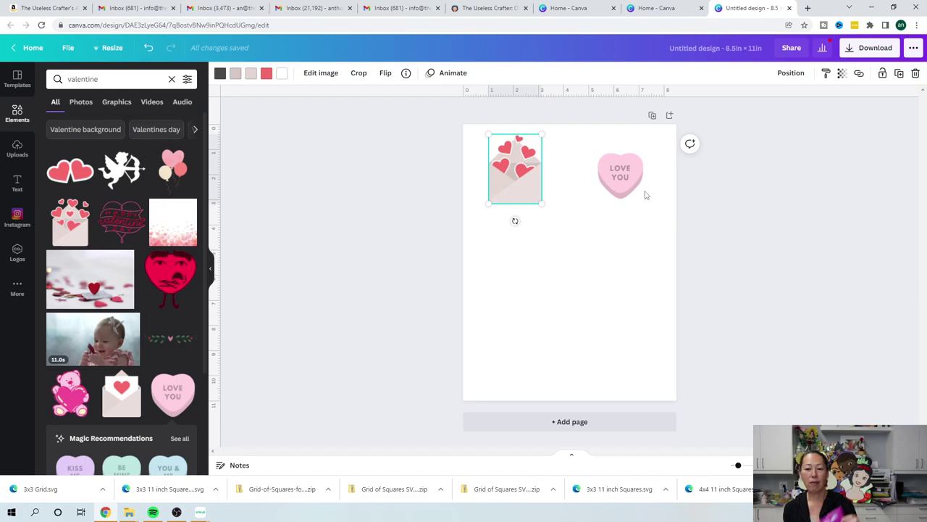
# - Add a pink teddy bear below the envelope and shrink it
pyautogui.click(66, 394)
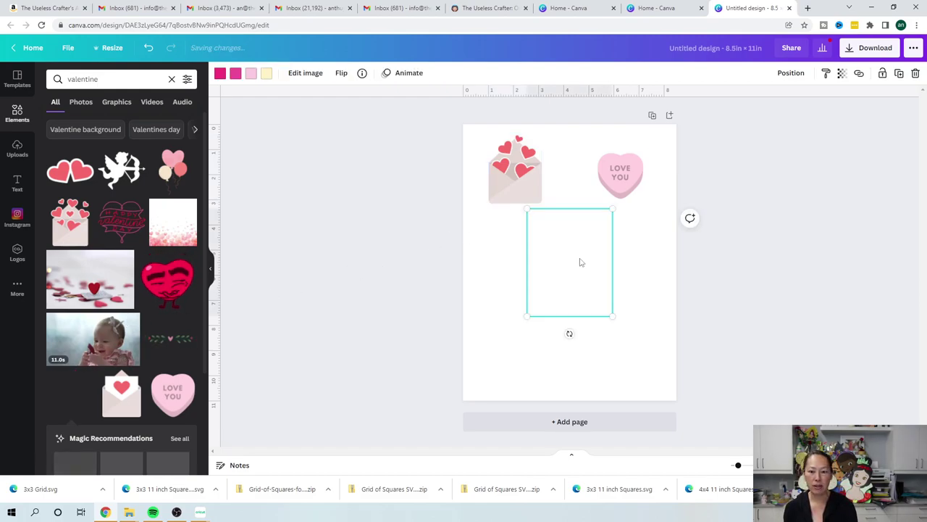
pyautogui.moveTo(563, 270); pyautogui.dragTo(523, 269)
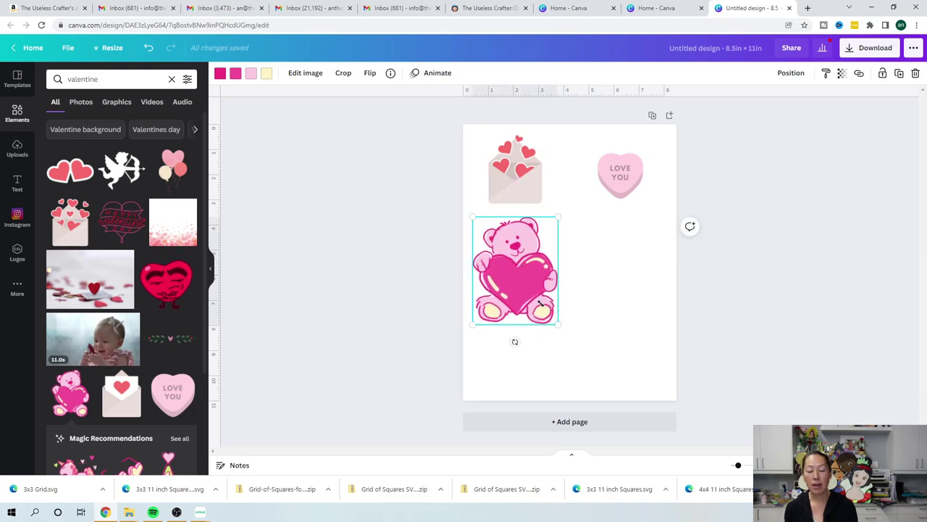
pyautogui.moveTo(540, 303); pyautogui.dragTo(511, 277)
# - Add a second LOVE YOU heart and a shrunken purple KISS ME heart, aligning them in rows
pyautogui.scroll(-1, 107, 402)
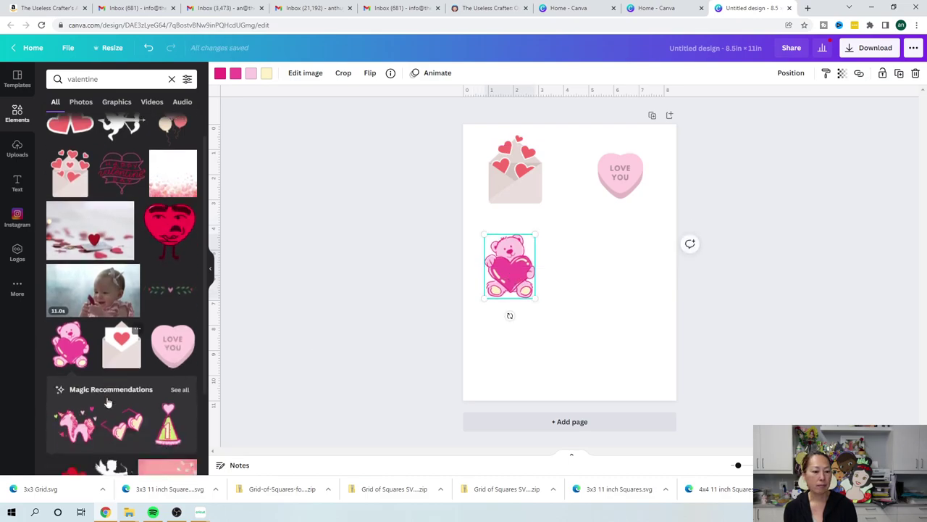
pyautogui.scroll(-1, 107, 402)
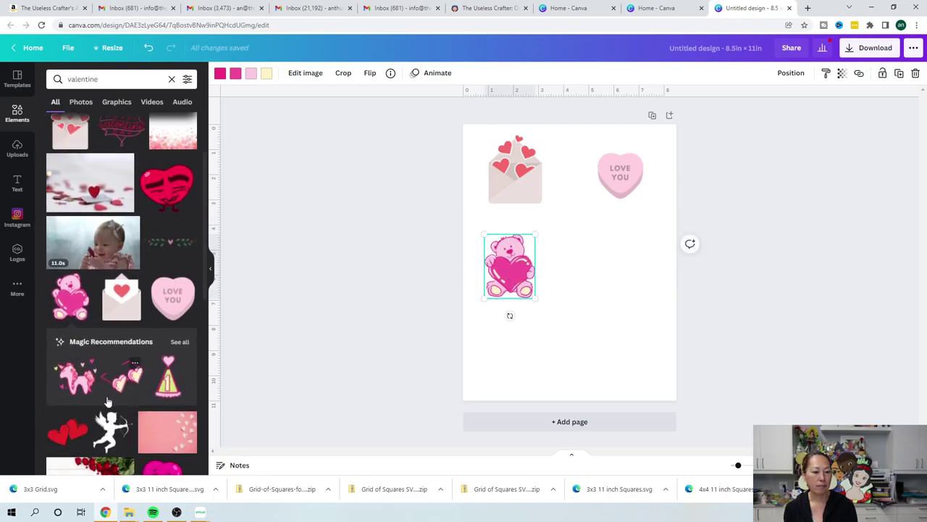
pyautogui.click(172, 298)
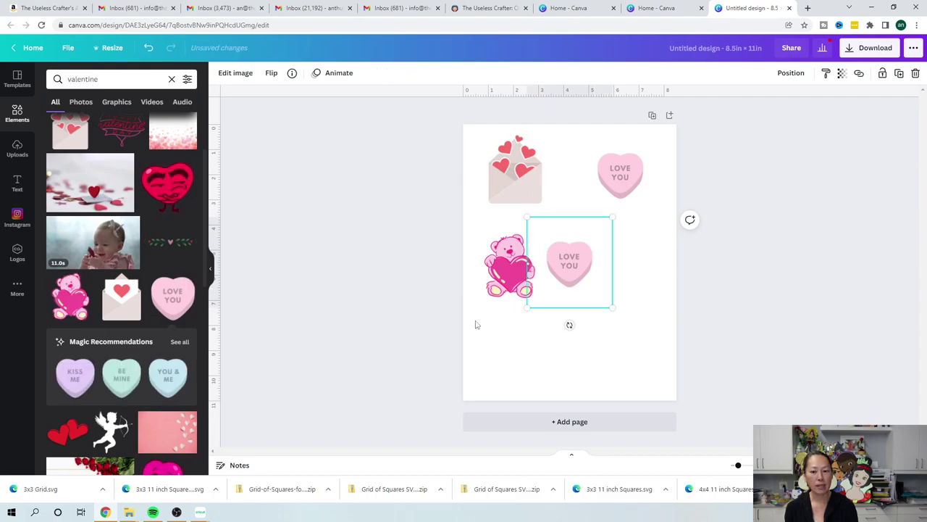
pyautogui.moveTo(587, 291); pyautogui.dragTo(246, 276)
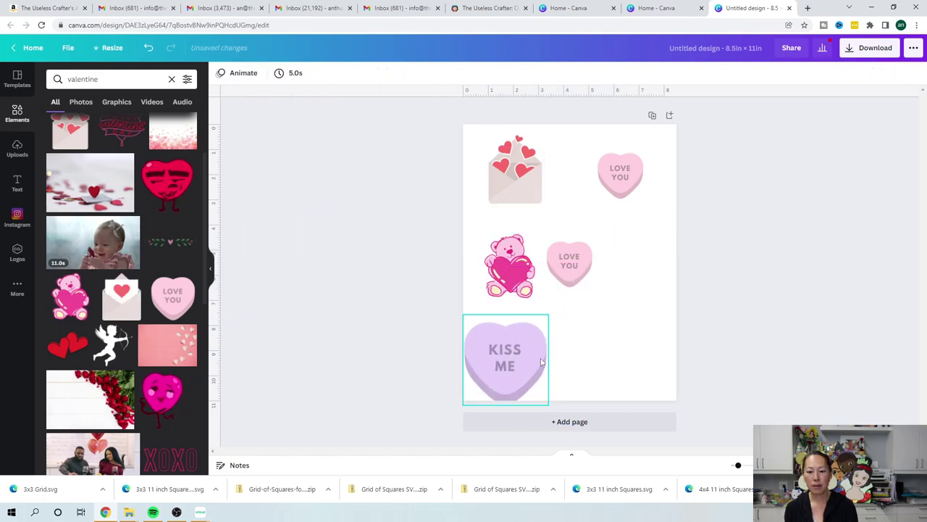
pyautogui.click(547, 402)
pyautogui.moveTo(548, 405); pyautogui.dragTo(509, 356)
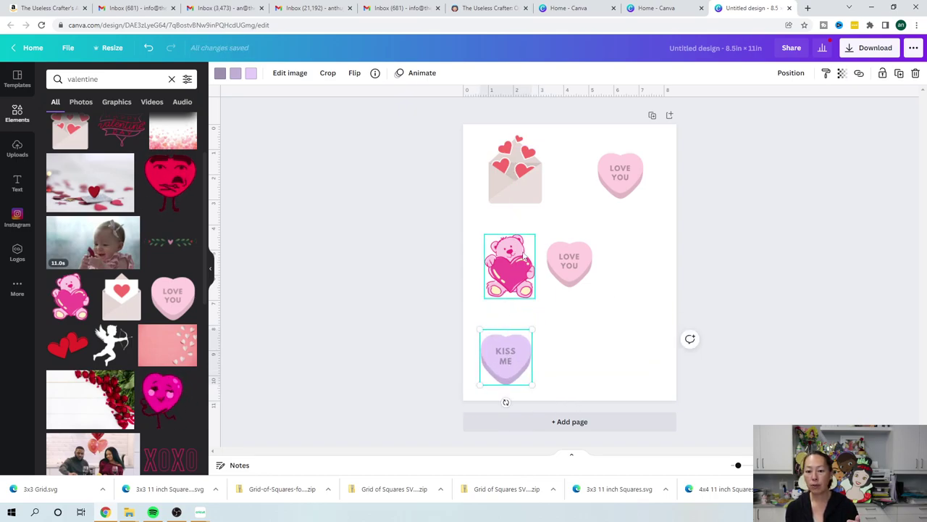
pyautogui.moveTo(522, 261); pyautogui.dragTo(519, 260)
pyautogui.moveTo(577, 267); pyautogui.dragTo(632, 269)
pyautogui.scroll(-1, 174, 377)
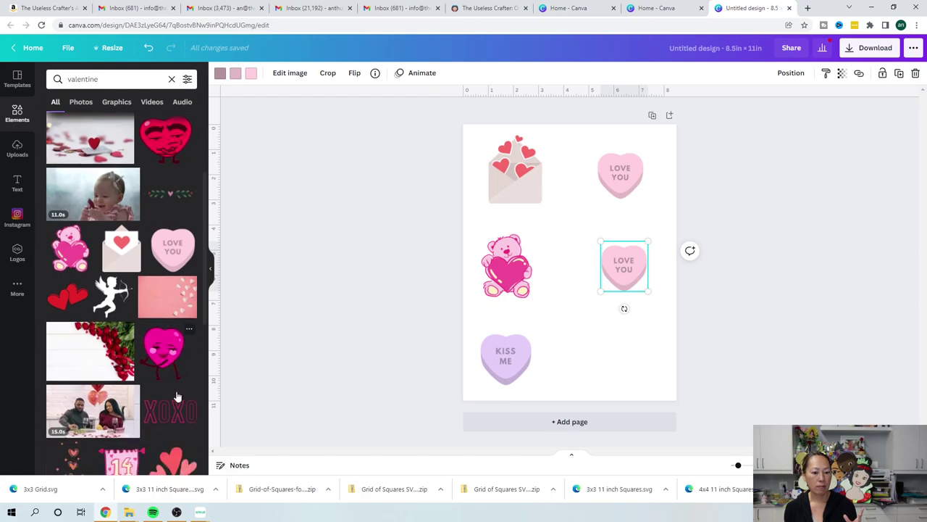
# - Add an XOXO graphic bottom-right and swap the middle-right LOVE YOU heart for the 14 calendar
pyautogui.click(174, 407)
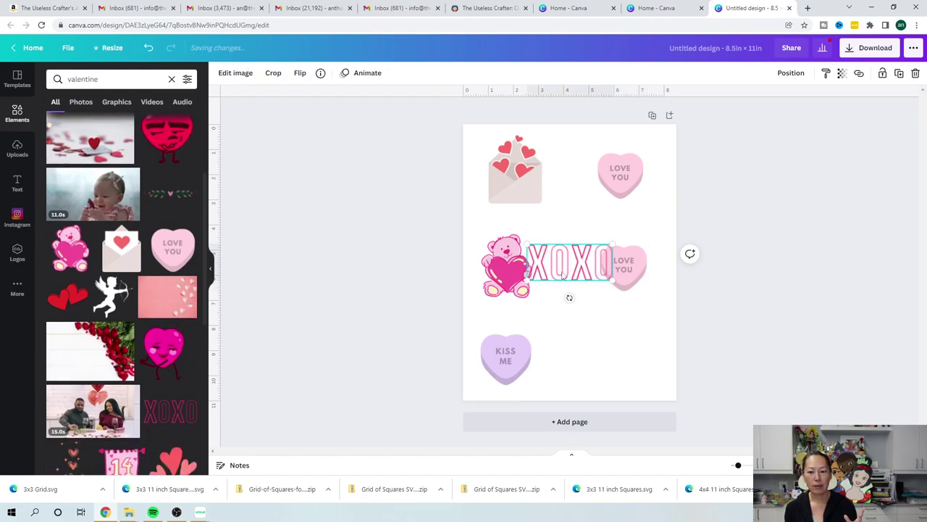
pyautogui.moveTo(561, 270); pyautogui.dragTo(633, 360)
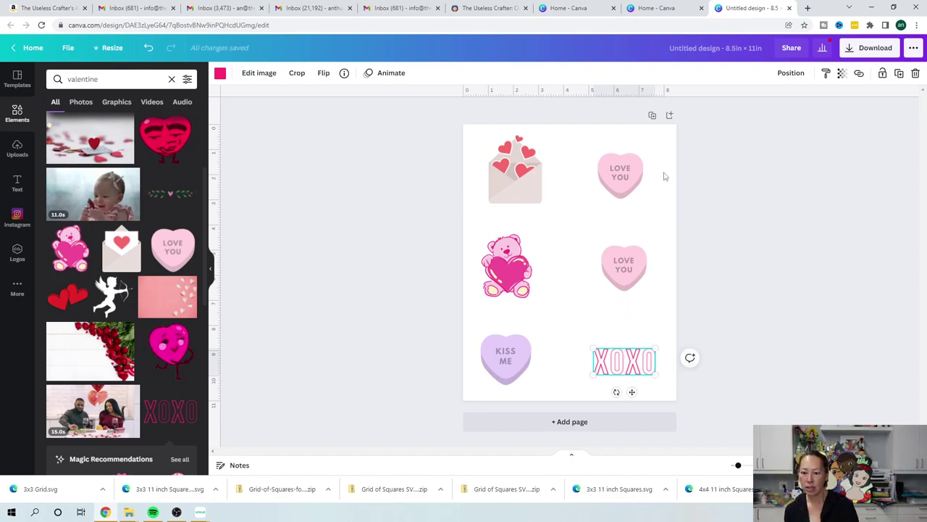
pyautogui.scroll(-3, 69, 332)
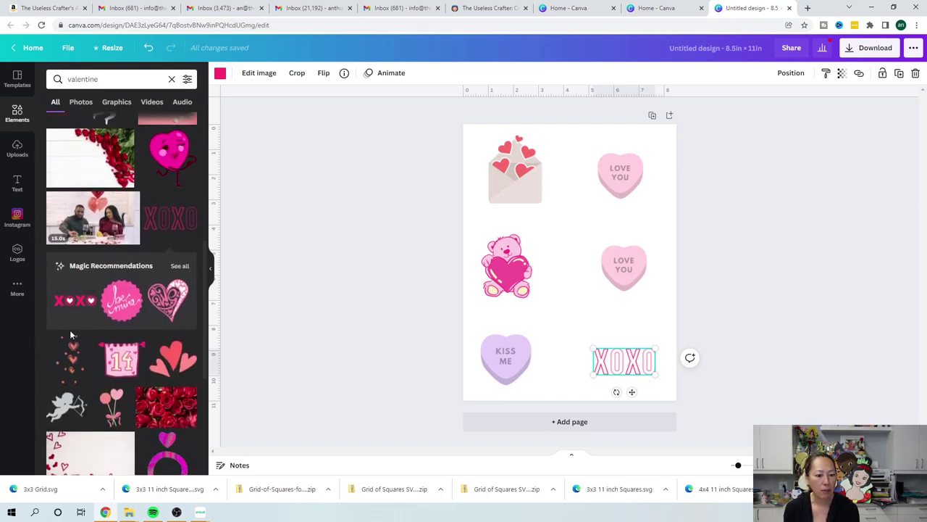
pyautogui.scroll(-2, 70, 330)
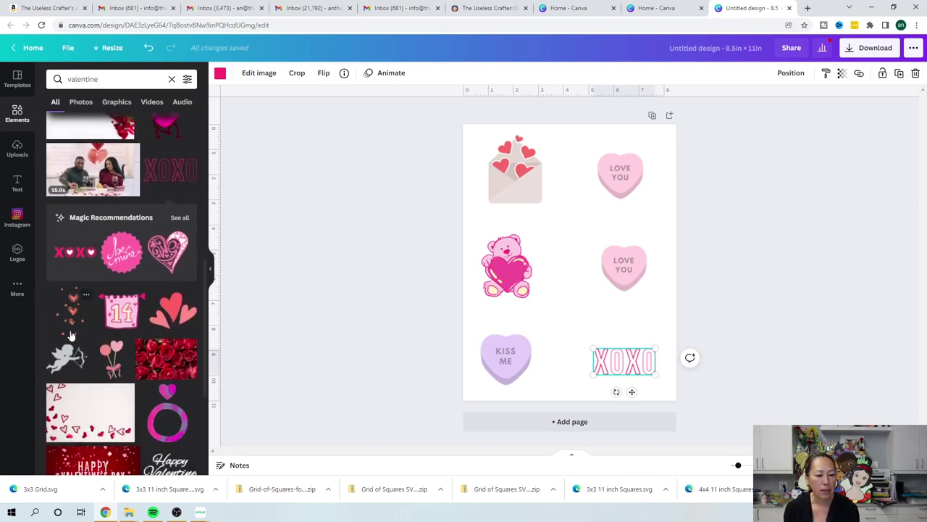
pyautogui.click(116, 316)
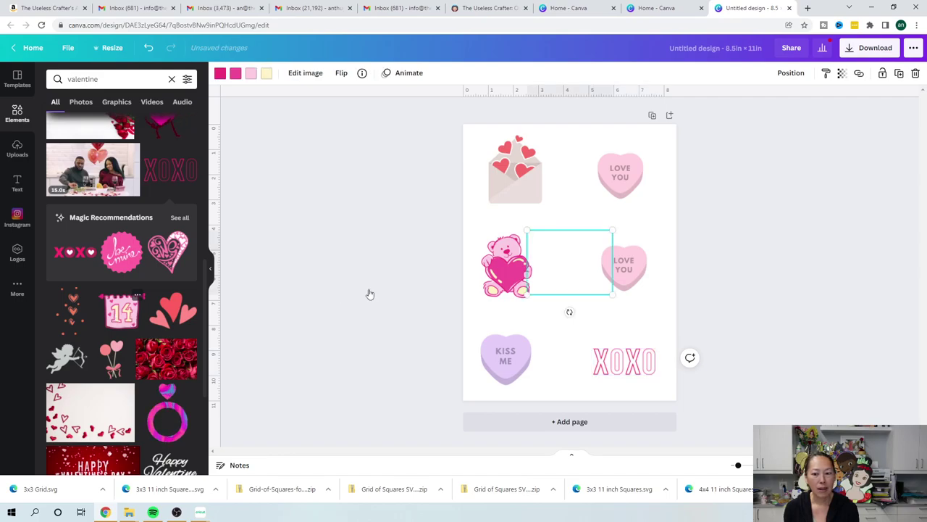
pyautogui.click(637, 274)
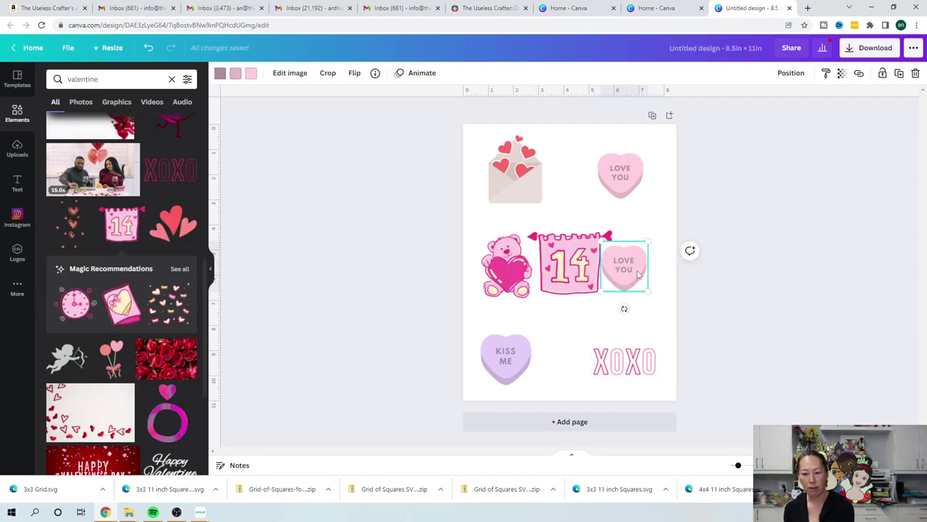
pyautogui.press('Delete')
pyautogui.moveTo(564, 266); pyautogui.dragTo(610, 267)
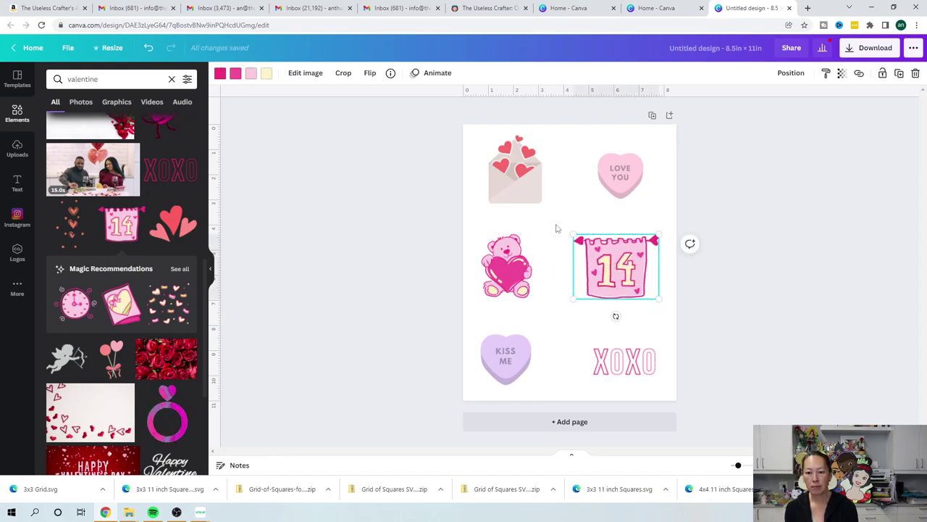
# - Try hot pink and pale pink backgrounds, then settle on a lavender page background
pyautogui.click(664, 130)
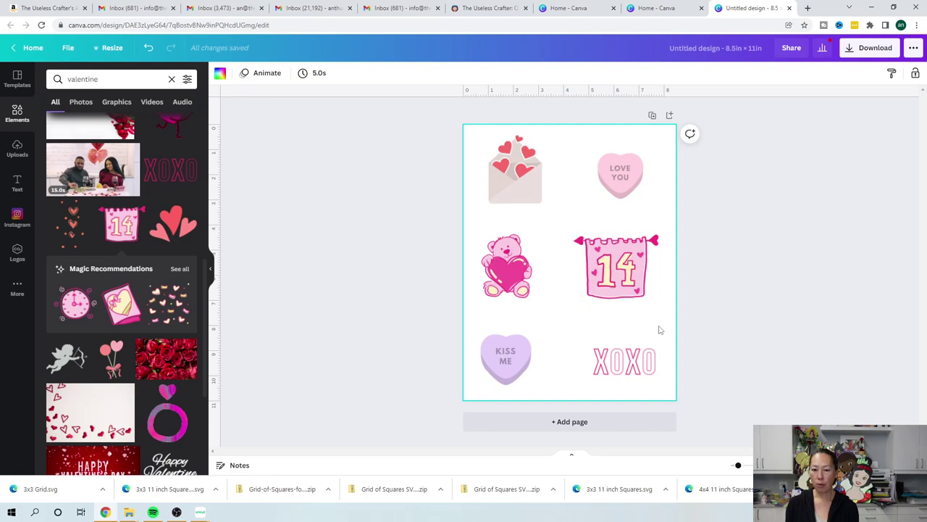
pyautogui.click(223, 78)
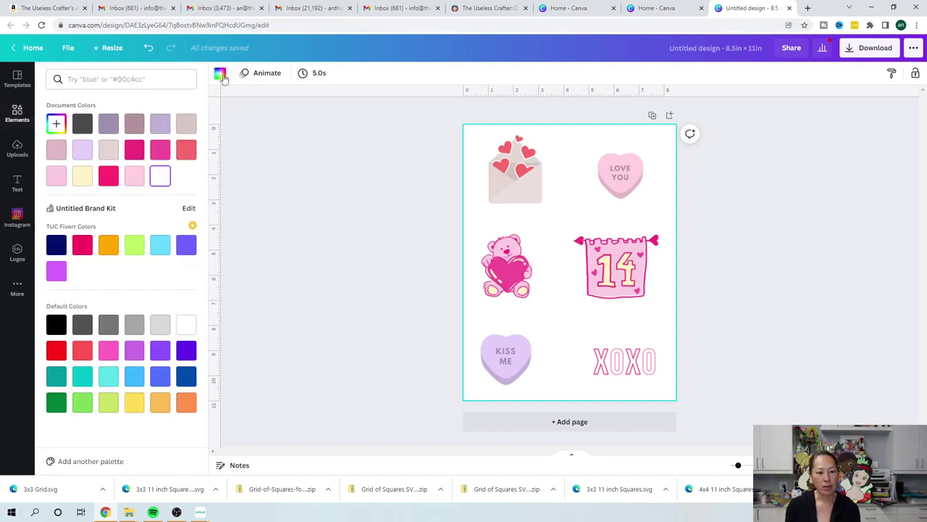
pyautogui.click(108, 181)
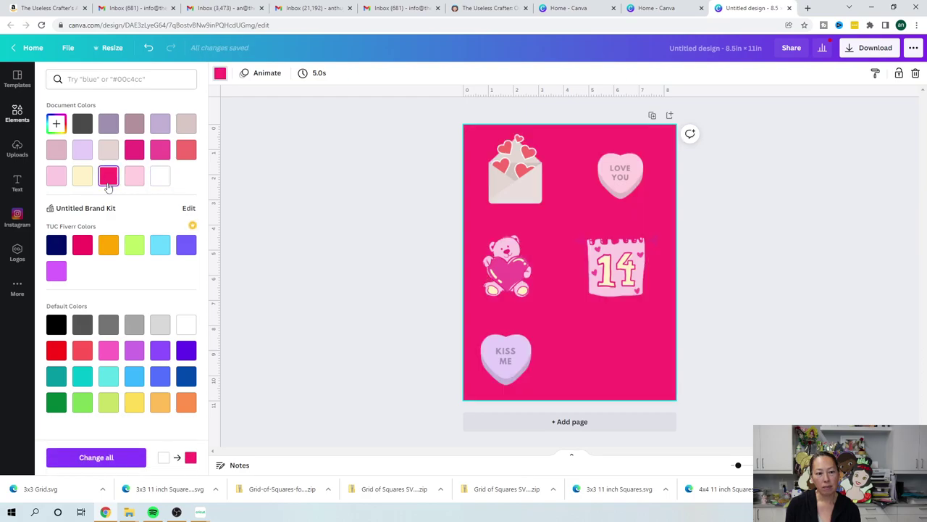
pyautogui.click(54, 182)
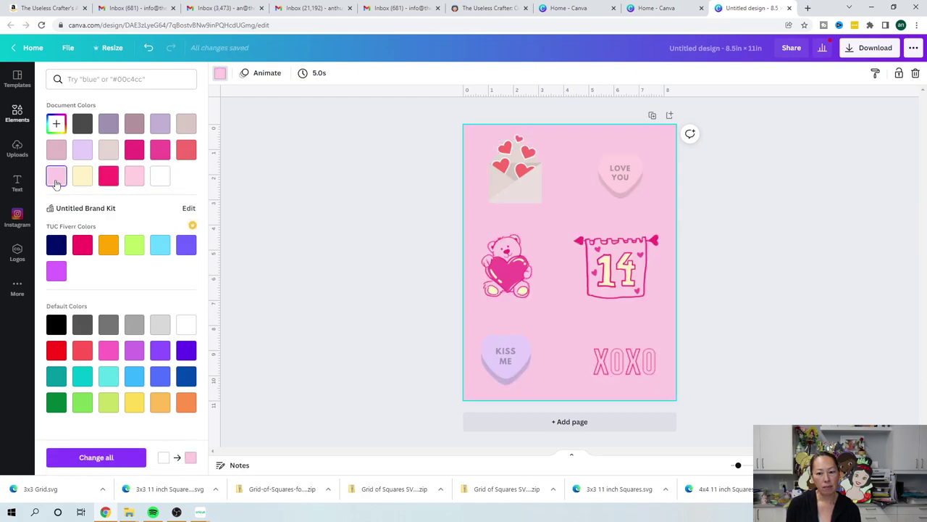
pyautogui.click(85, 155)
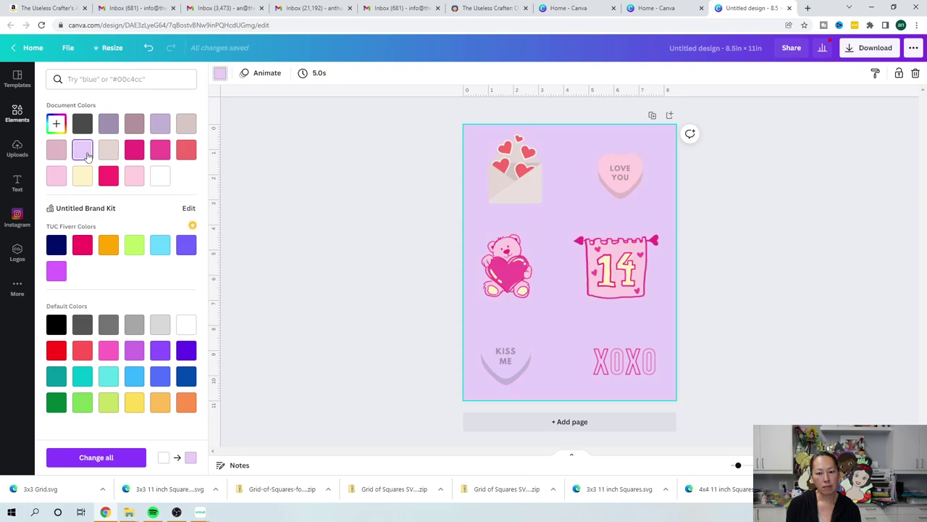
pyautogui.click(510, 356)
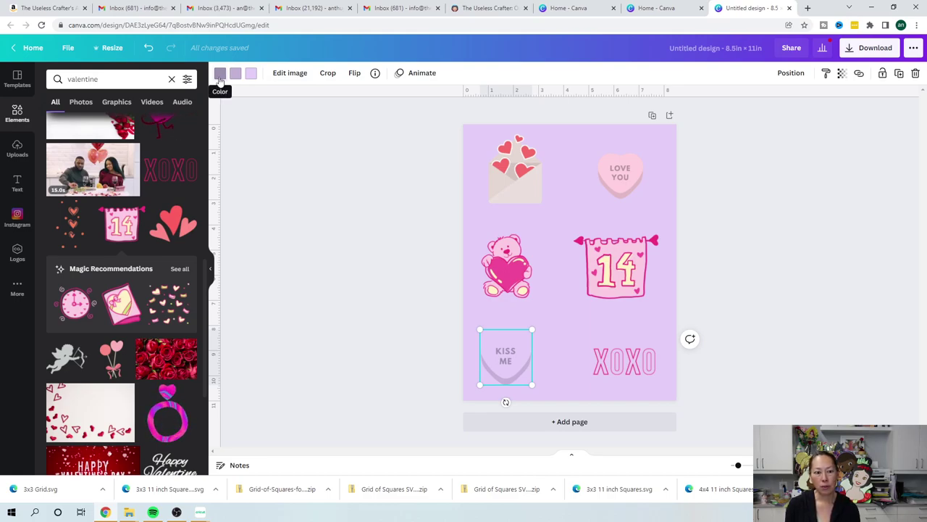
# - Give the KISS ME heart navy #000c66 lettering, a light blue outline and turquoise fill
pyautogui.click(220, 78)
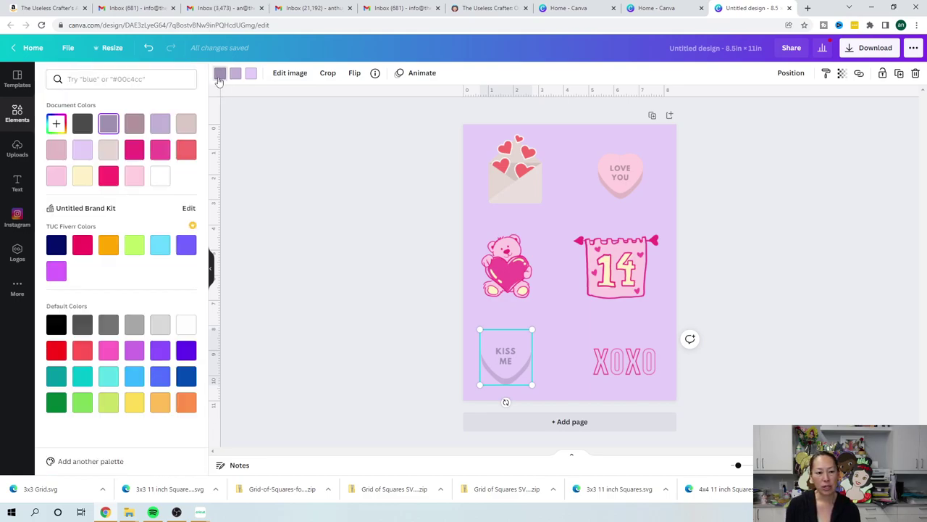
pyautogui.click(60, 250)
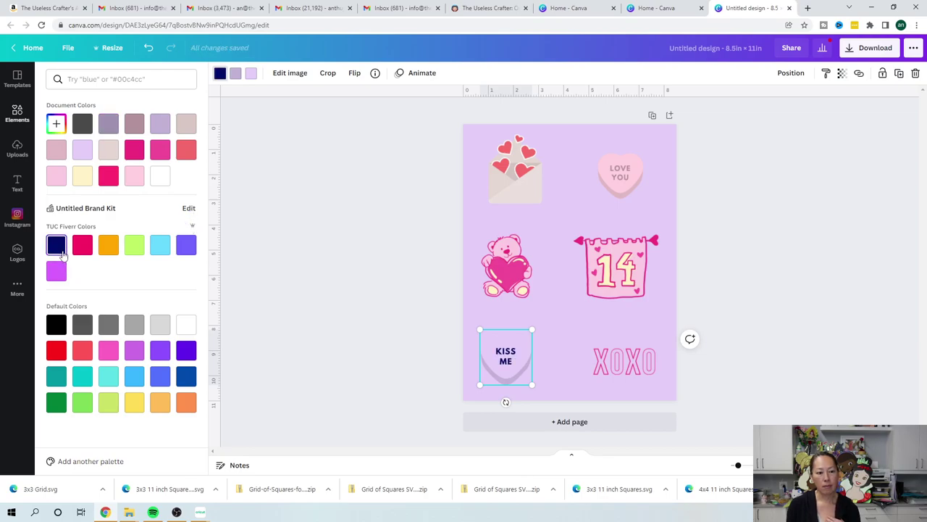
pyautogui.click(237, 75)
pyautogui.click(160, 244)
pyautogui.click(252, 75)
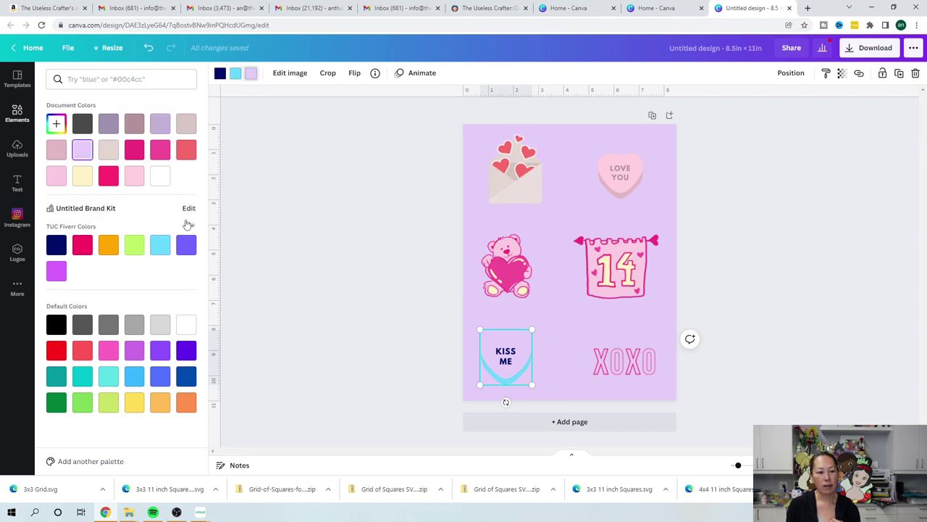
pyautogui.click(109, 376)
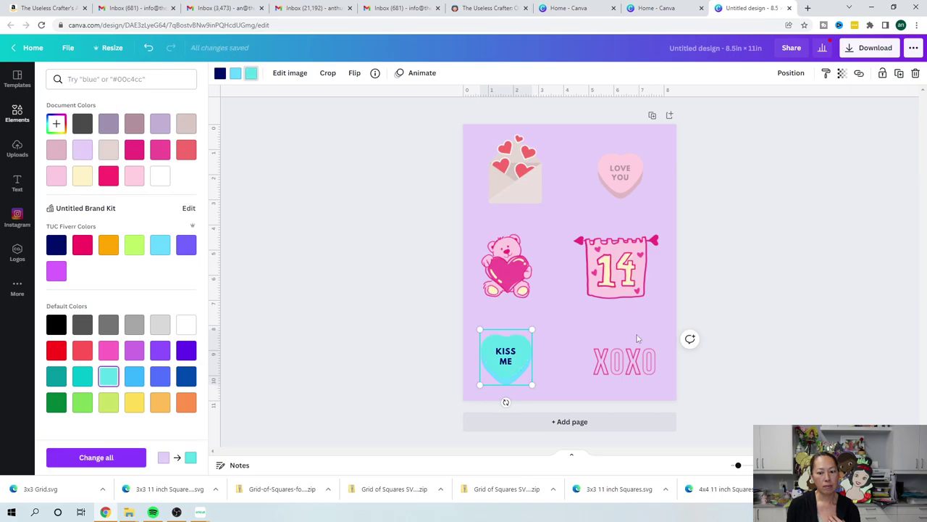
pyautogui.press('Escape')
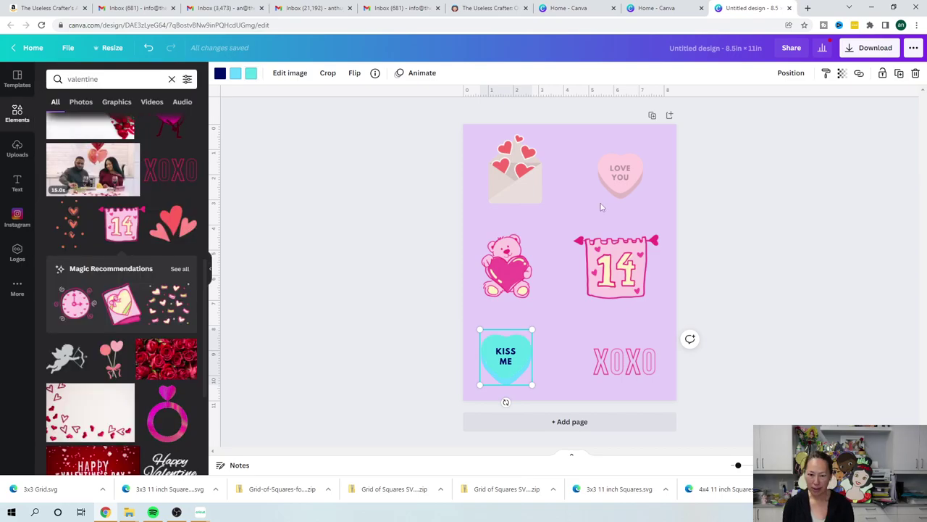
# - Shrink the hearts envelope slightly and align it with the LOVE YOU and KISS ME hearts
pyautogui.click(539, 200)
pyautogui.moveTo(534, 191); pyautogui.dragTo(531, 189)
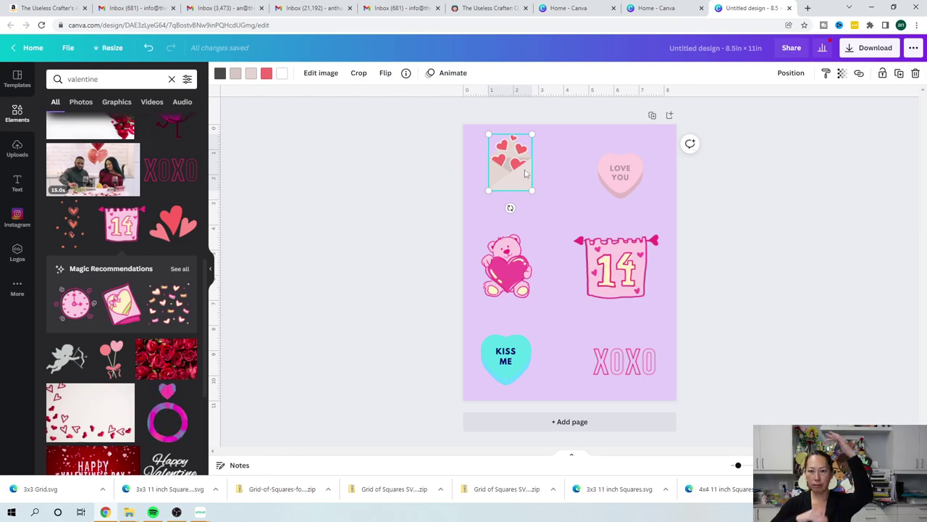
pyautogui.moveTo(526, 172); pyautogui.dragTo(526, 181)
pyautogui.moveTo(619, 170); pyautogui.dragTo(619, 169)
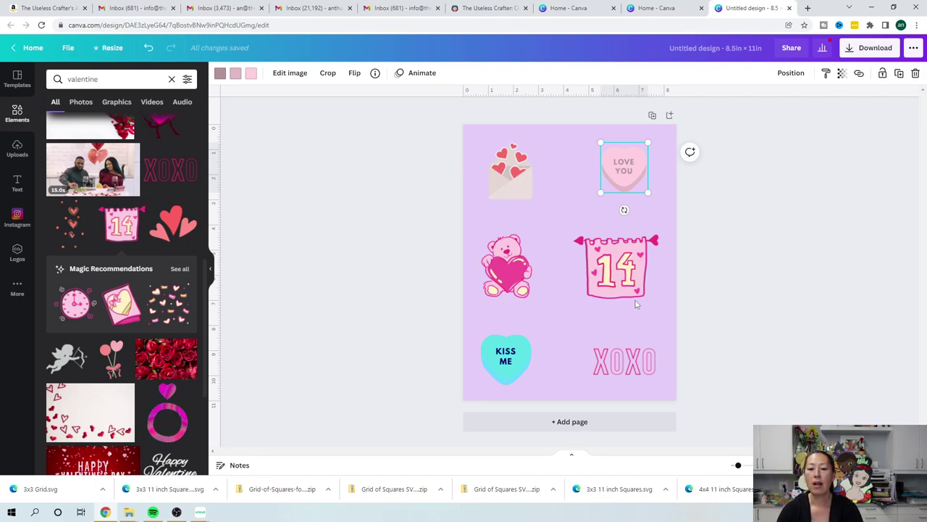
pyautogui.click(510, 173)
pyautogui.moveTo(510, 174); pyautogui.dragTo(510, 171)
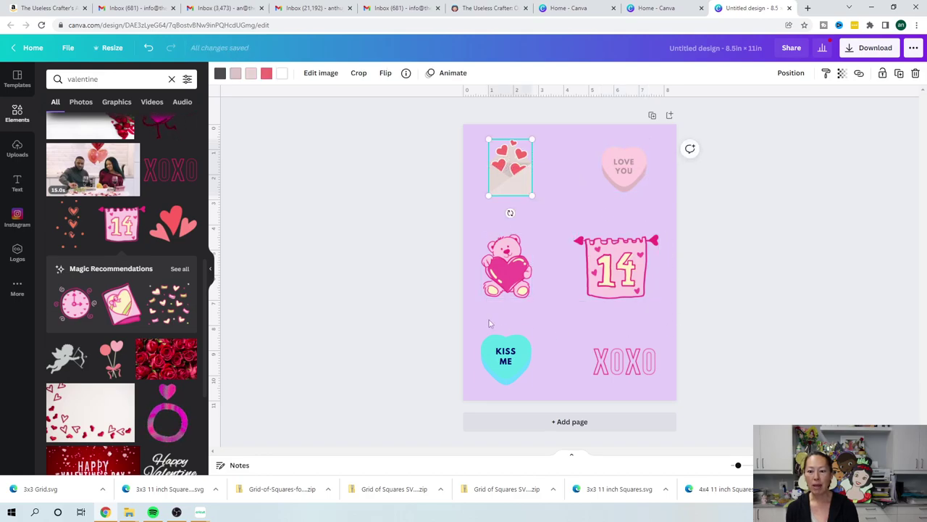
pyautogui.moveTo(510, 362); pyautogui.dragTo(505, 365)
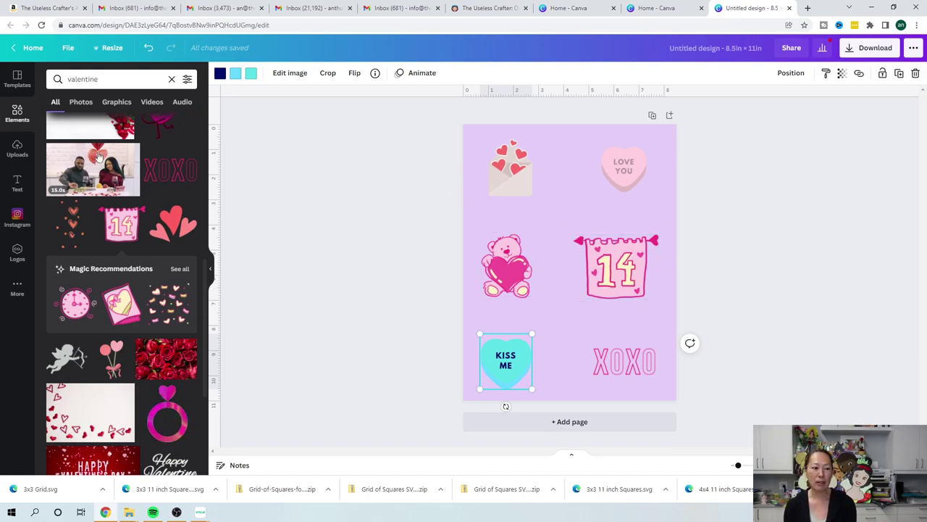
# - Add the GLOW text style and change its wording to 'AN'
pyautogui.click(22, 182)
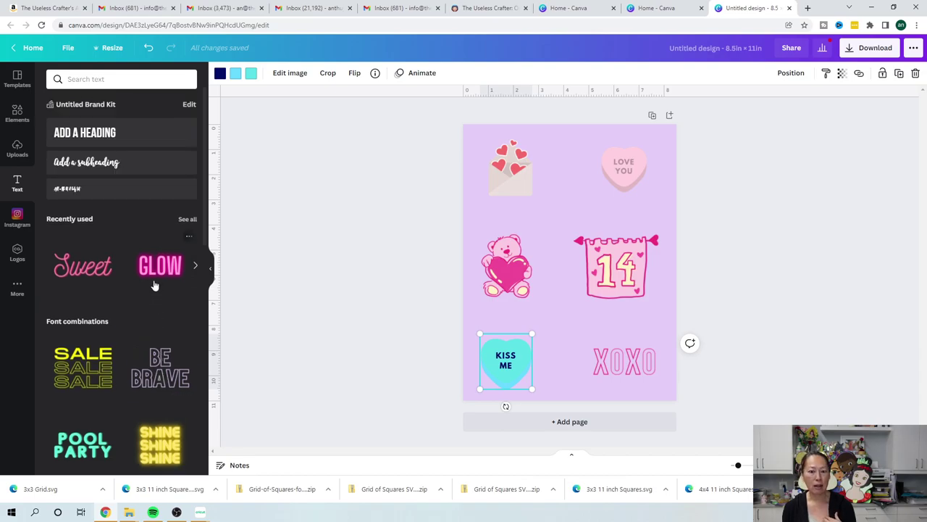
pyautogui.scroll(-3, 159, 334)
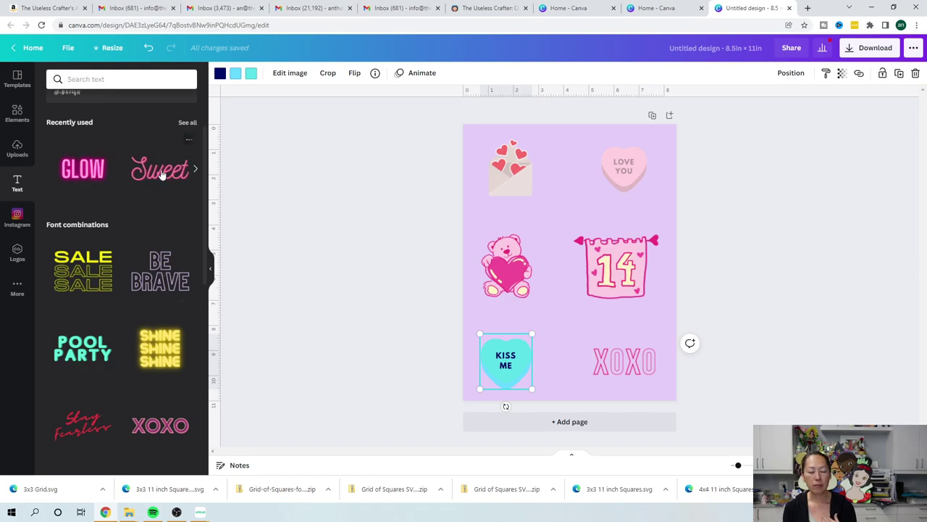
pyautogui.click(96, 178)
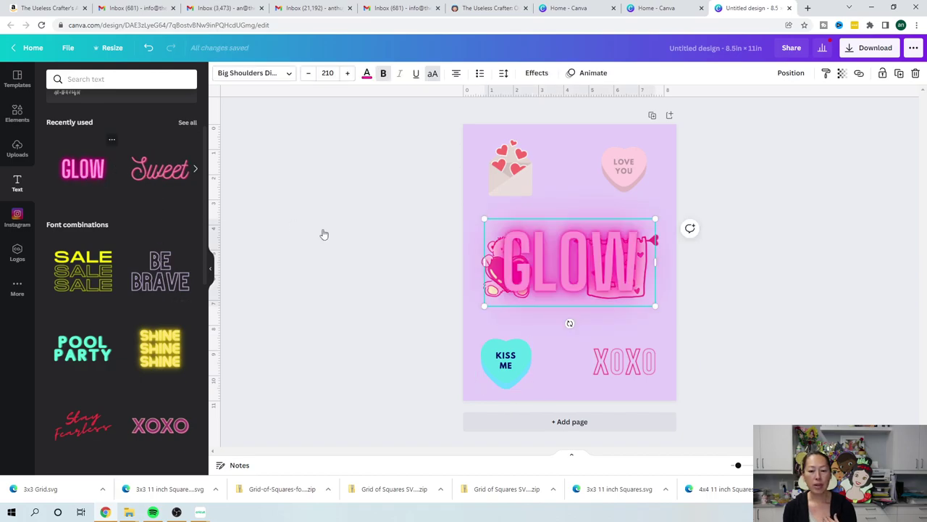
pyautogui.doubleClick(625, 269)
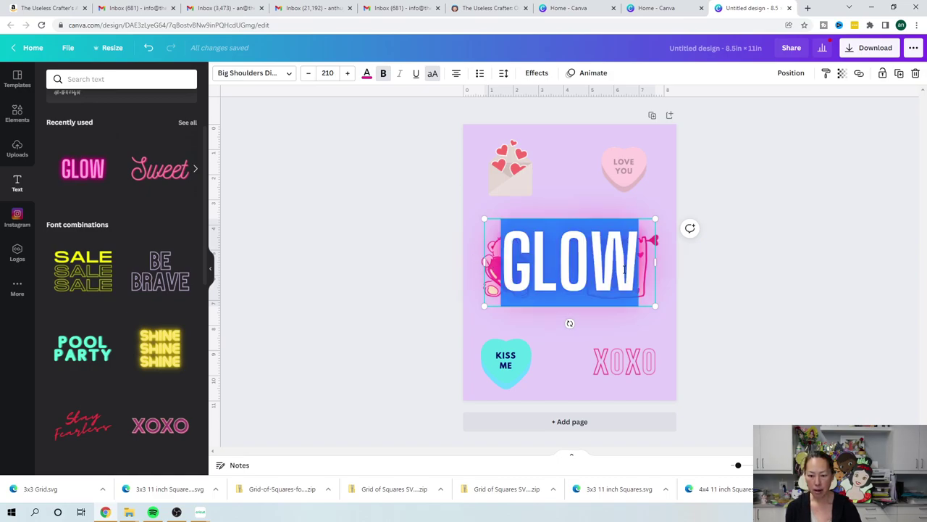
pyautogui.write('AN')
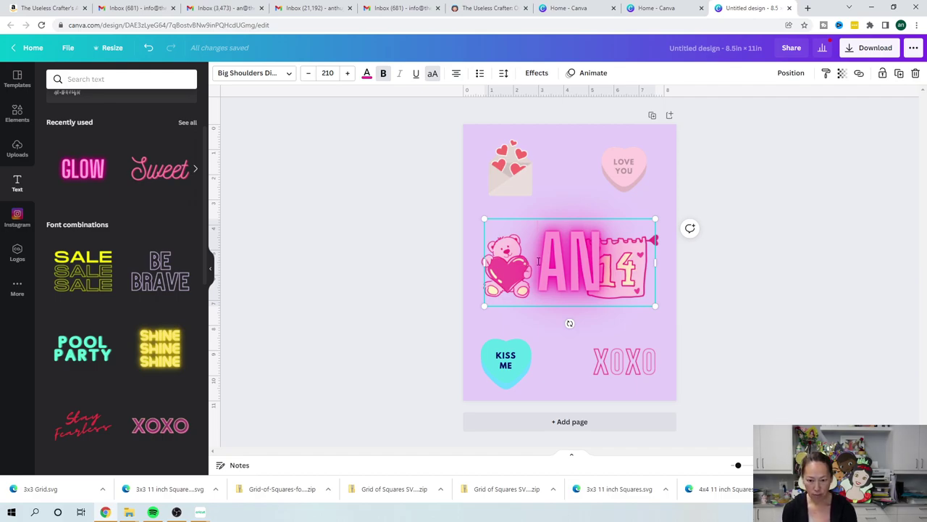
# - Shrink the AN text and place it on the teddy bear's heart
pyautogui.moveTo(656, 306); pyautogui.dragTo(518, 234)
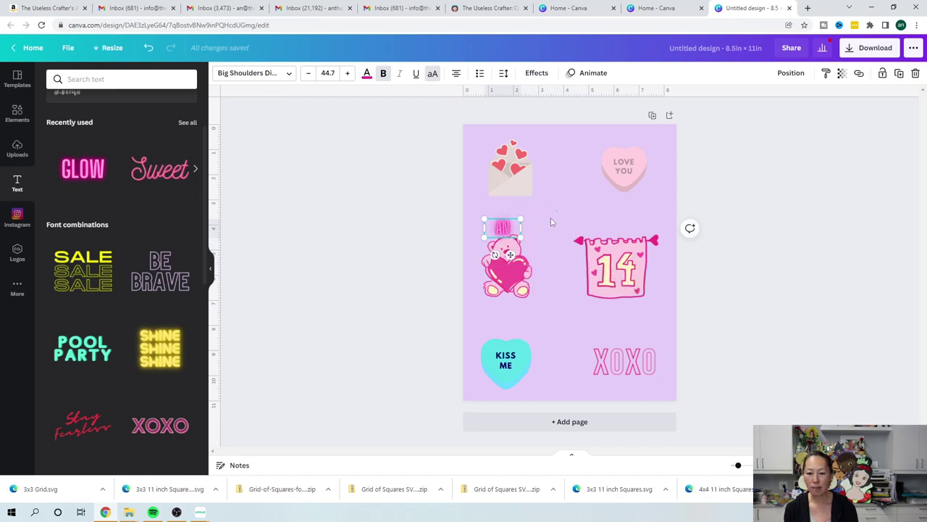
pyautogui.click(546, 226)
pyautogui.click(507, 230)
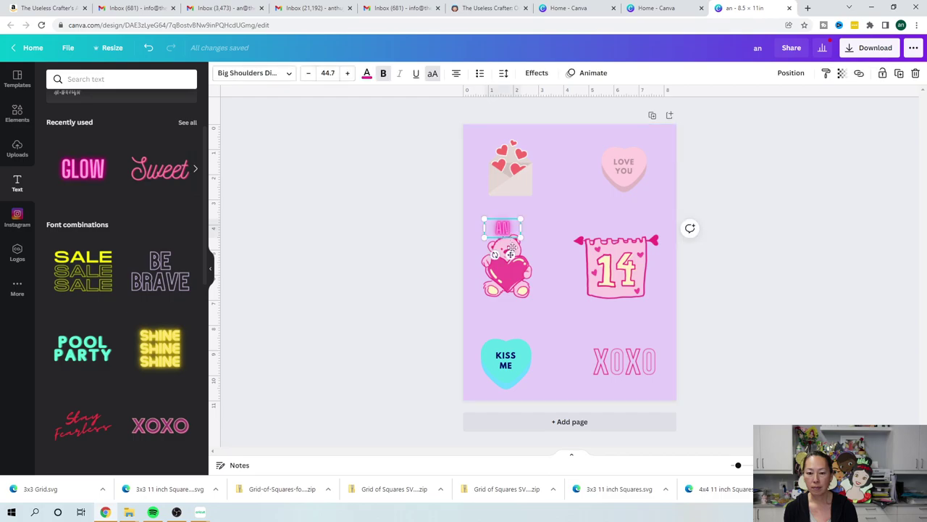
pyautogui.moveTo(509, 231); pyautogui.dragTo(512, 272)
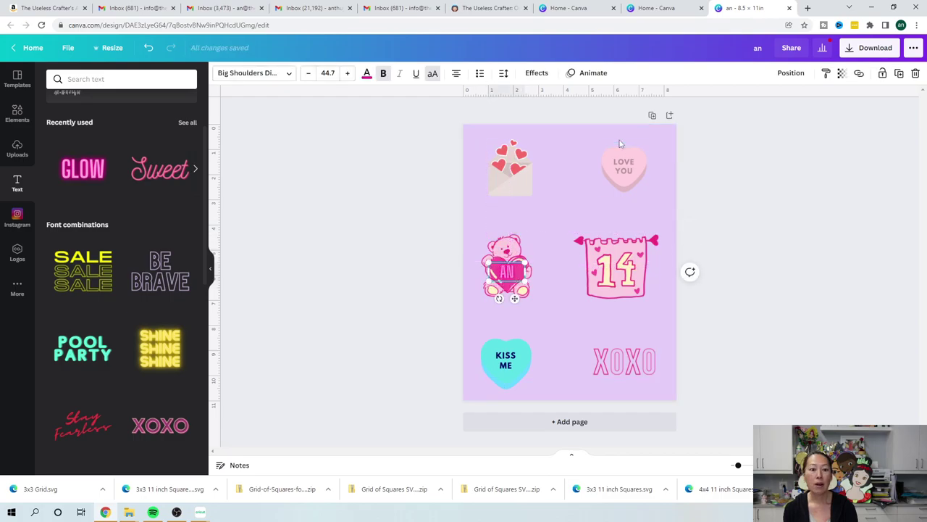
# - Color the AN initials with the purple brand swatch, then deselect everything
pyautogui.click(367, 76)
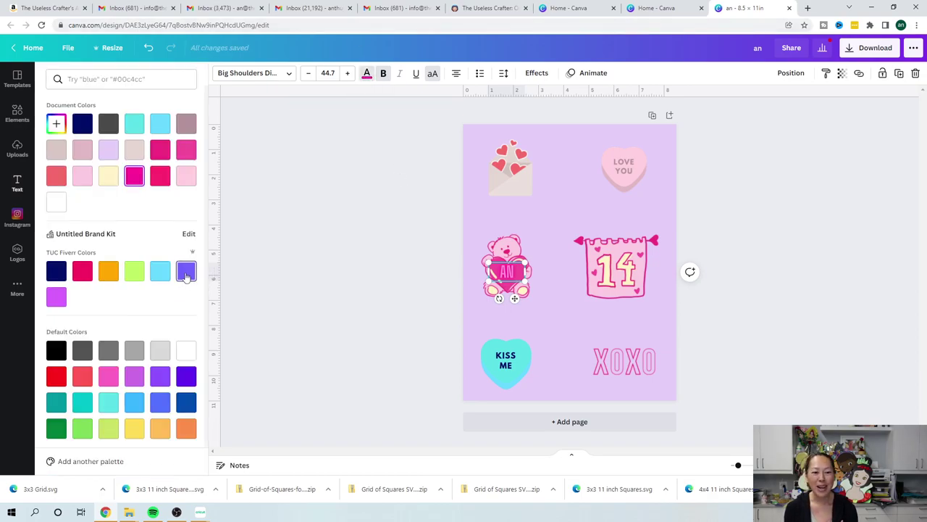
pyautogui.click(186, 272)
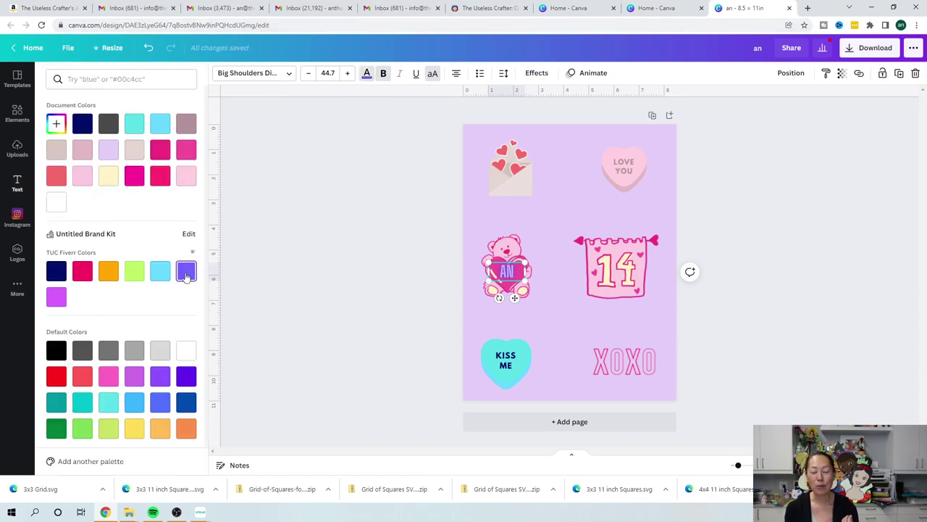
pyautogui.click(762, 253)
pyautogui.click(547, 241)
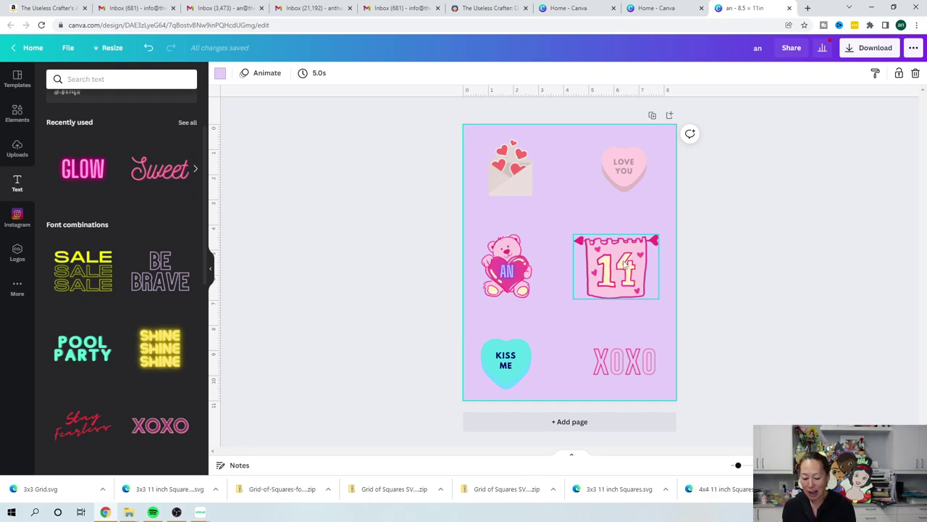
pyautogui.click(630, 218)
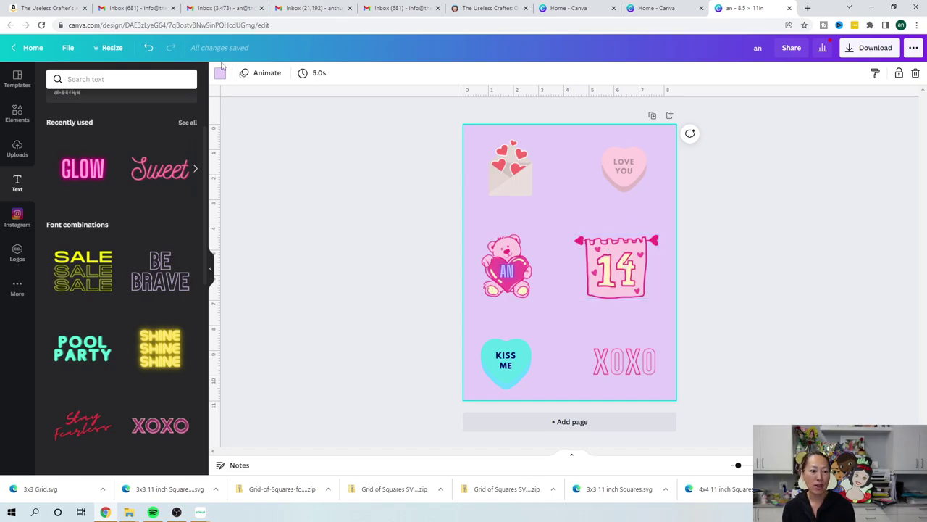
# - Add the second uploaded photo and remove its background with Background Remover
pyautogui.click(12, 147)
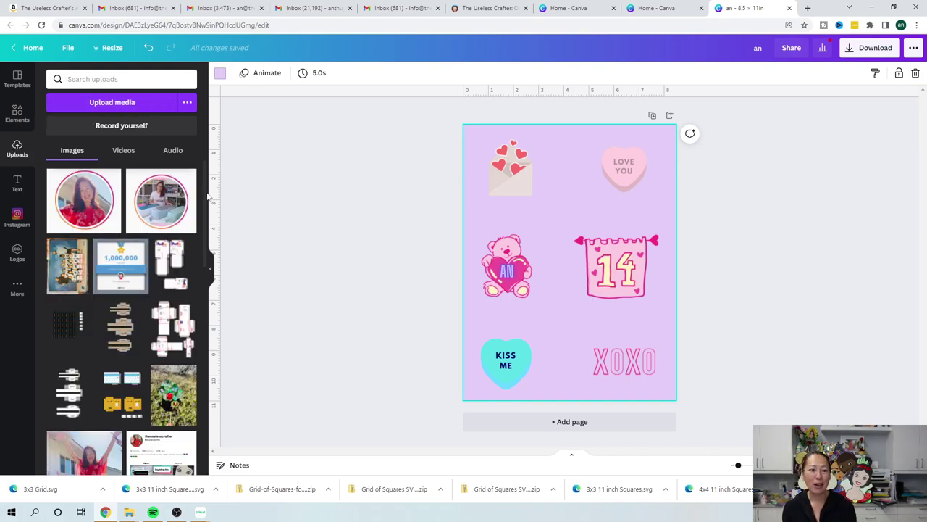
pyautogui.click(171, 209)
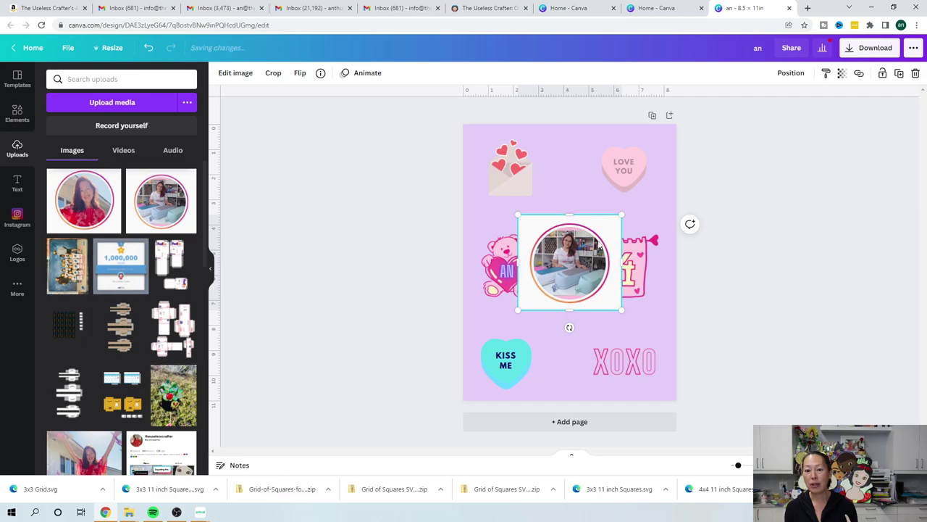
pyautogui.click(236, 73)
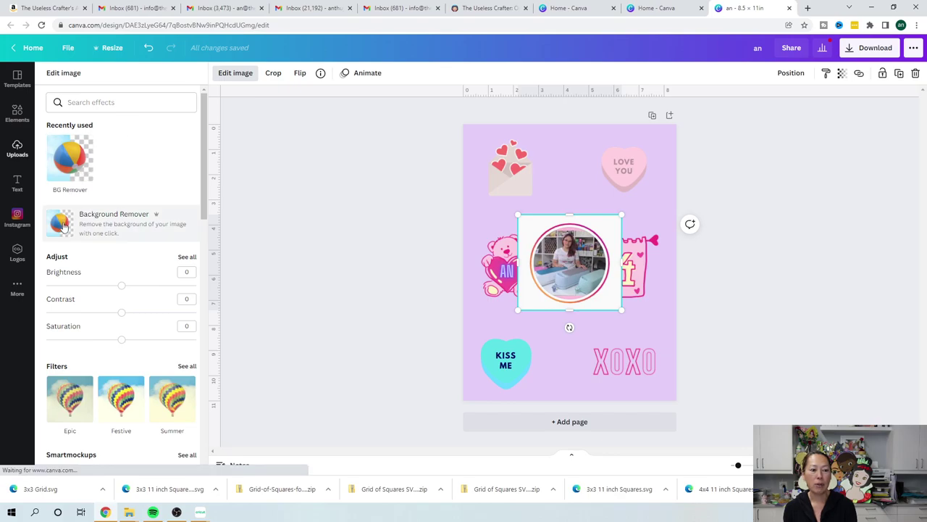
pyautogui.click(62, 225)
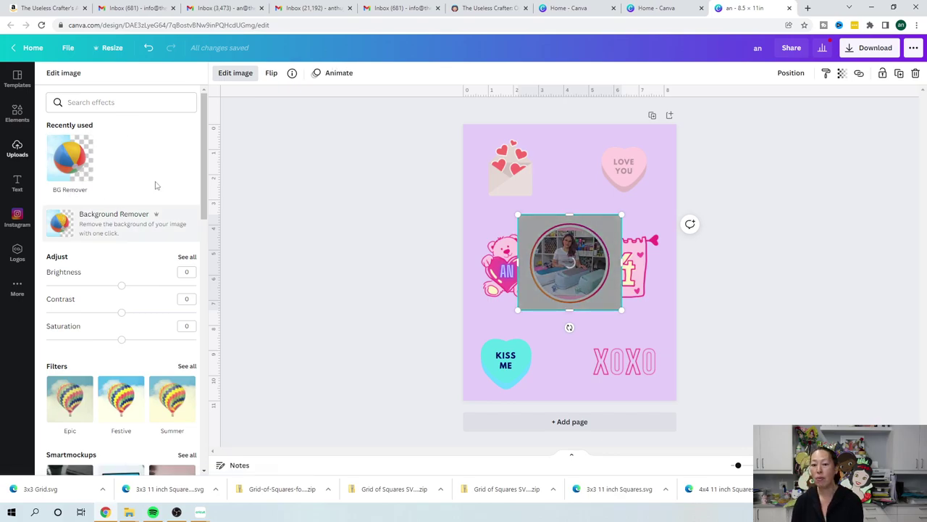
# - Delete the hearts envelope, then move the photo into the top-left spot and shrink it
pyautogui.click(506, 175)
pyautogui.press('Delete')
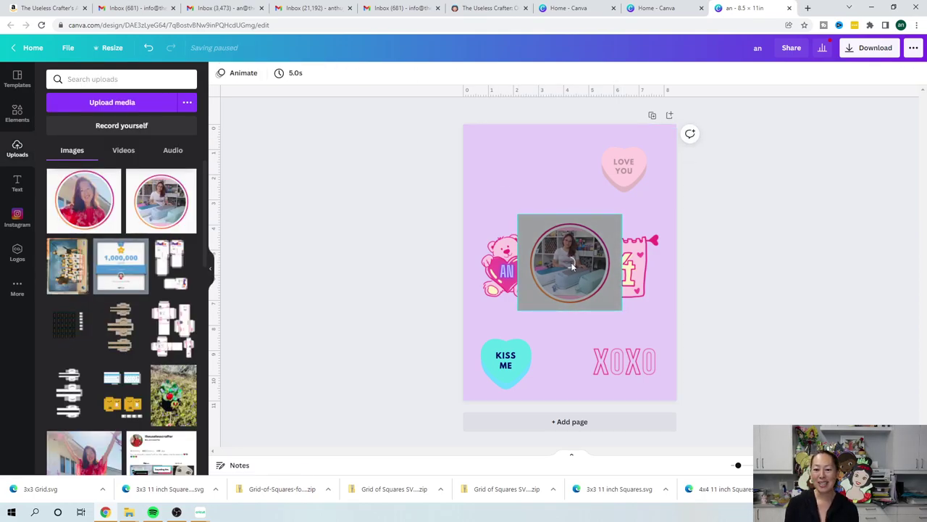
pyautogui.moveTo(572, 266); pyautogui.dragTo(520, 180)
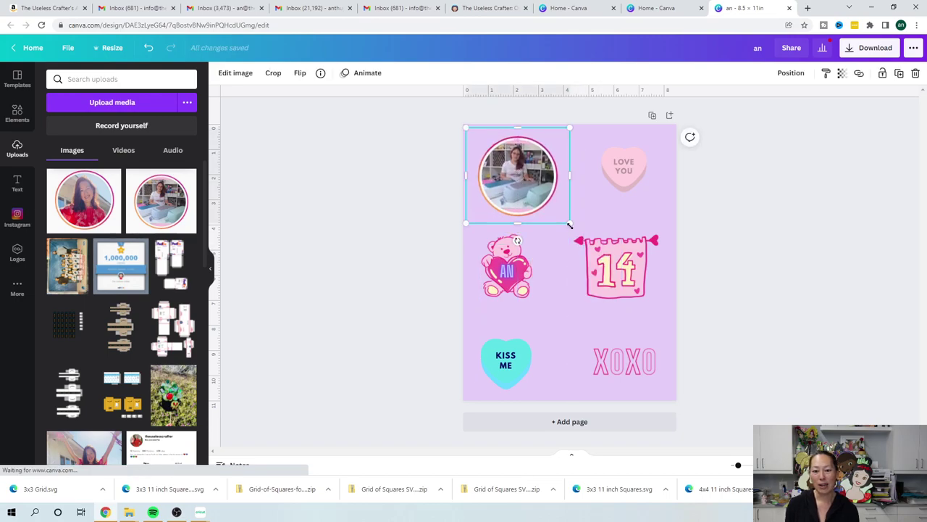
pyautogui.moveTo(570, 224); pyautogui.dragTo(521, 182)
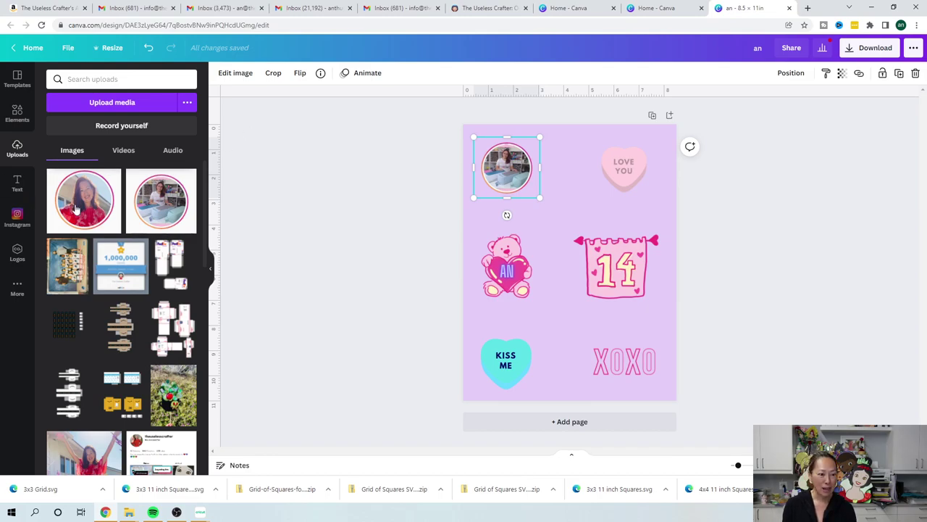
pyautogui.click(22, 186)
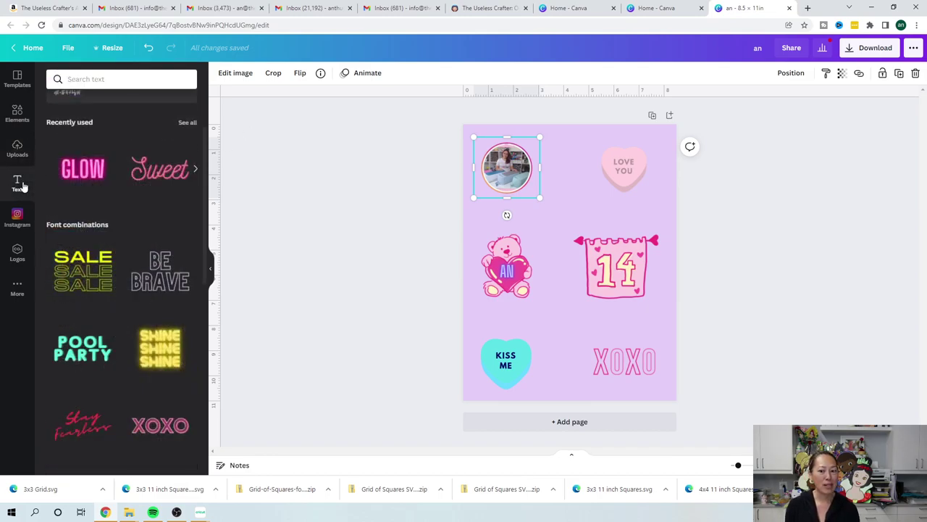
pyautogui.scroll(-2, 93, 270)
pyautogui.scroll(-2, 93, 269)
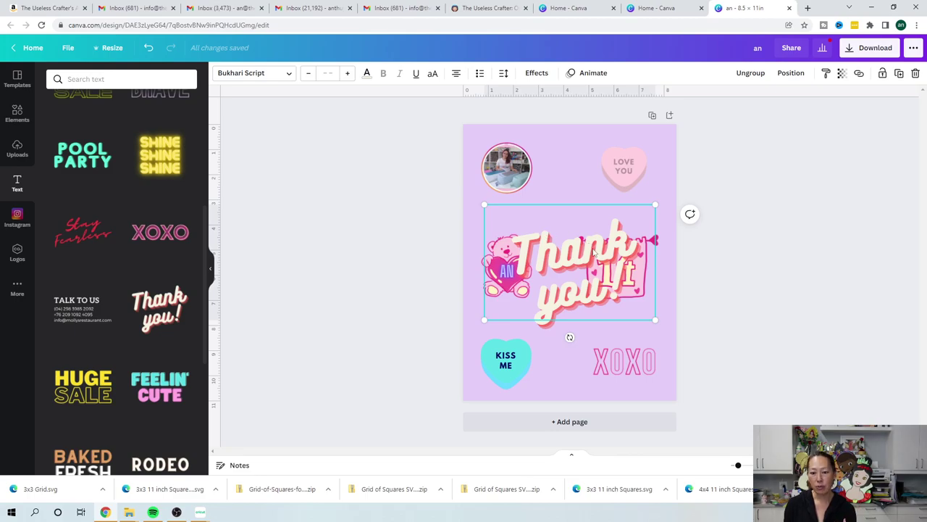
pyautogui.click(594, 251)
pyautogui.write('Hubby')
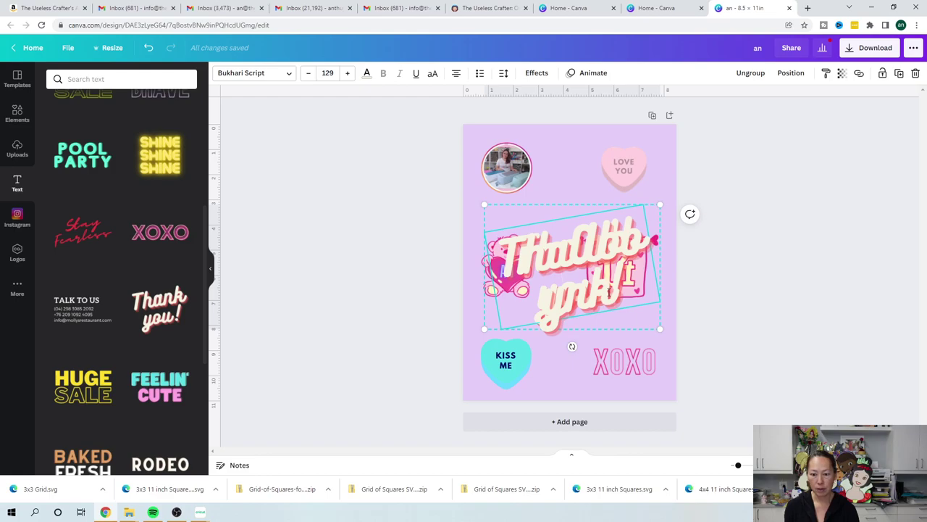
pyautogui.hotkey('ctrl', 'a')
pyautogui.write('Hubby')
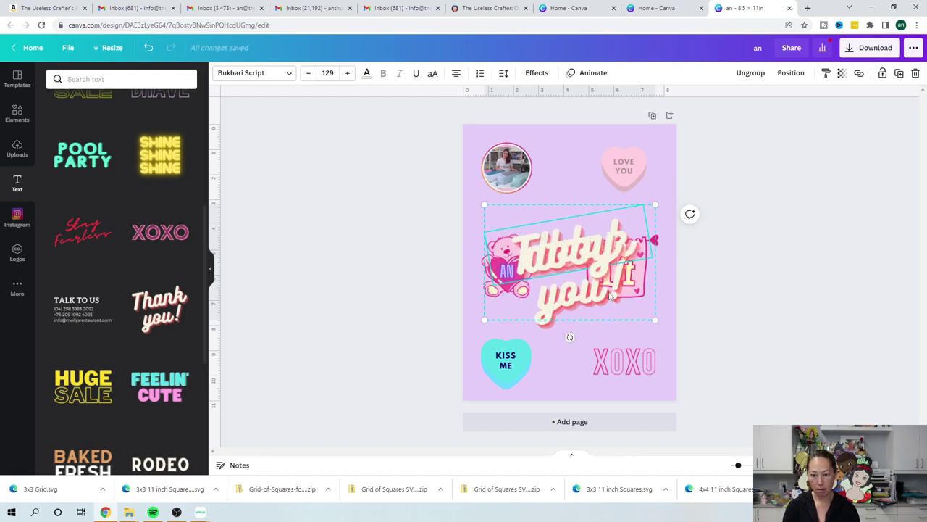
pyautogui.hotkey('ctrl', 'z')
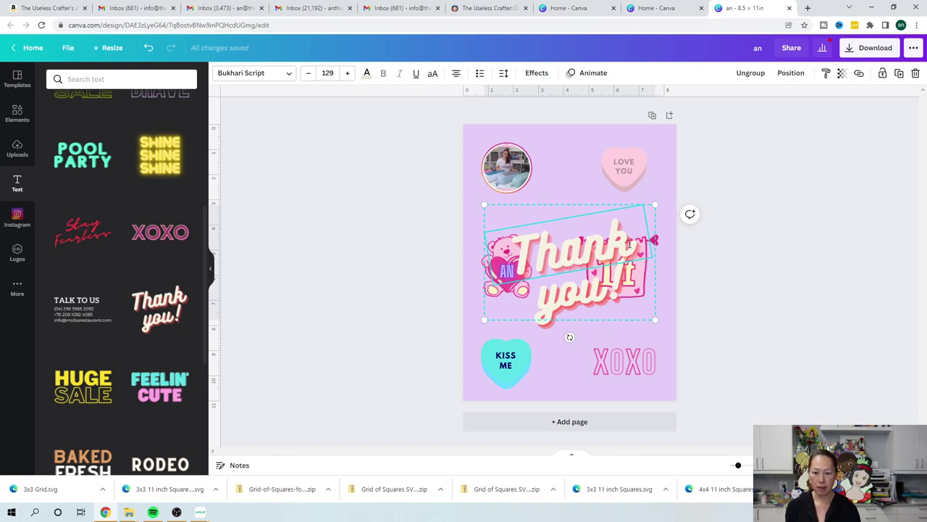
pyautogui.click(741, 344)
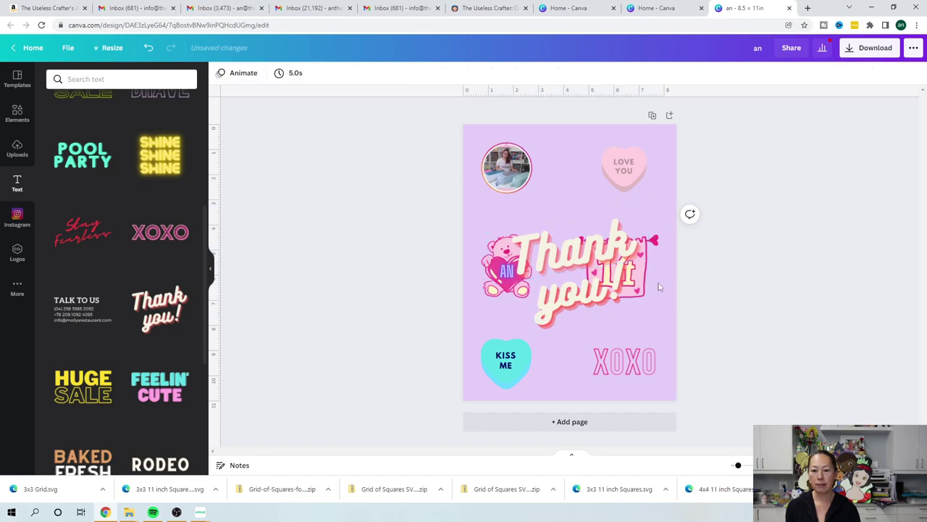
pyautogui.click(576, 263)
pyautogui.doubleClick(579, 297)
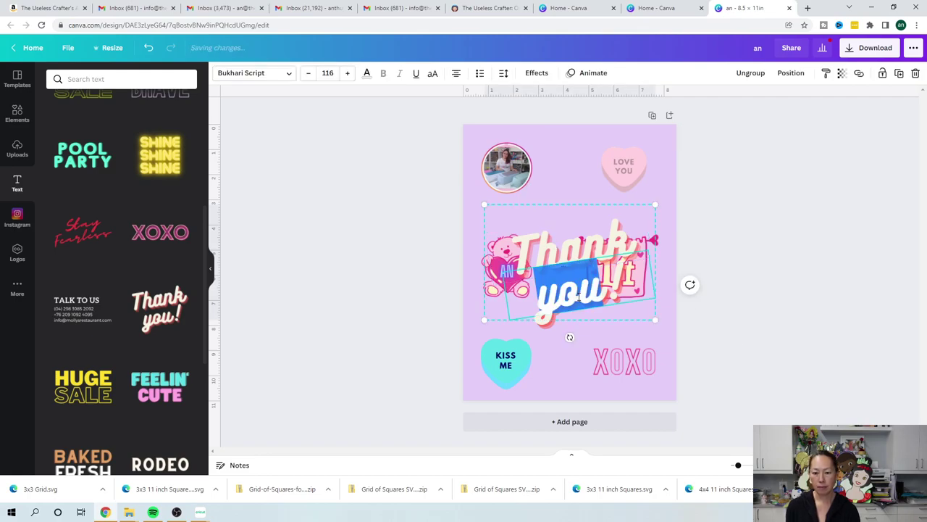
pyautogui.click(578, 296)
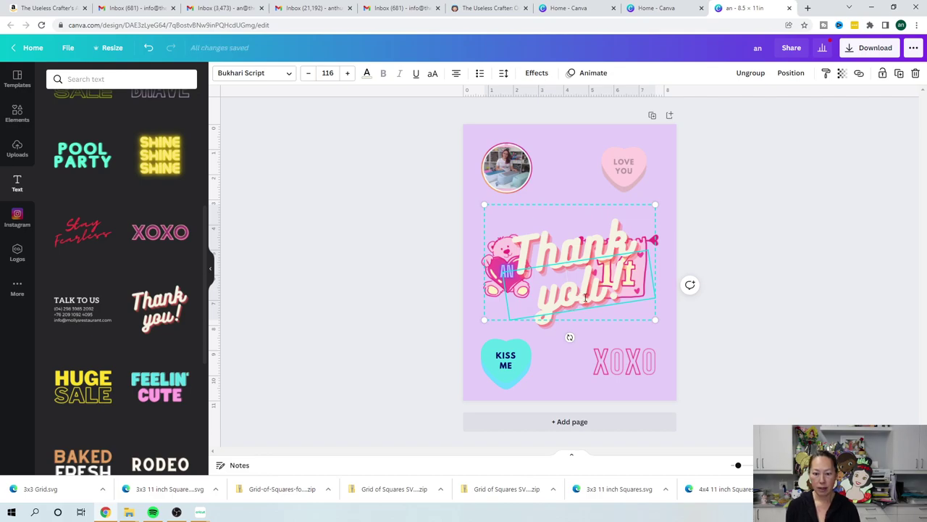
pyautogui.moveTo(618, 284); pyautogui.dragTo(542, 296)
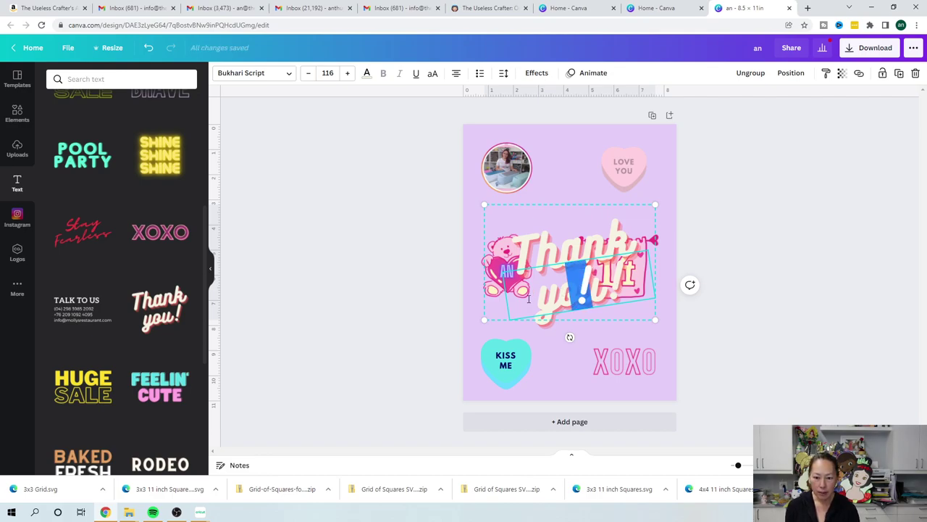
pyautogui.click(566, 262)
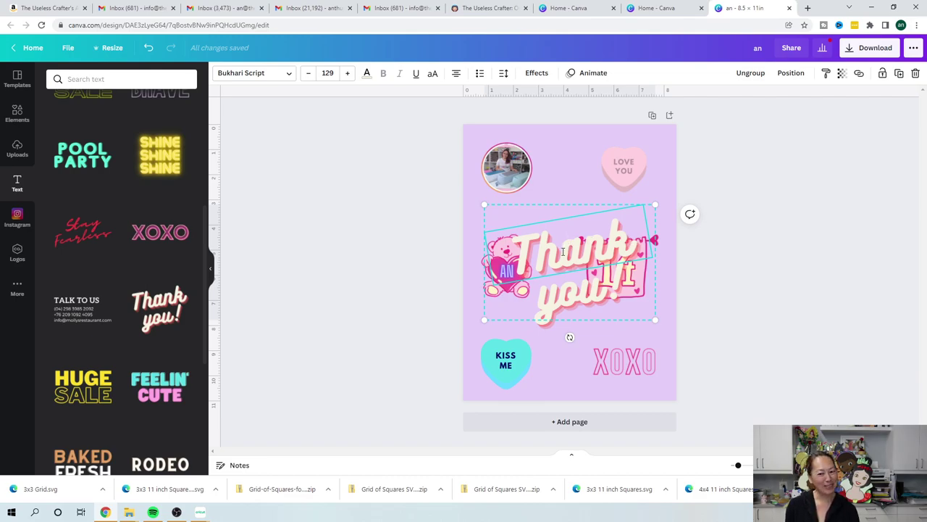
pyautogui.click(720, 210)
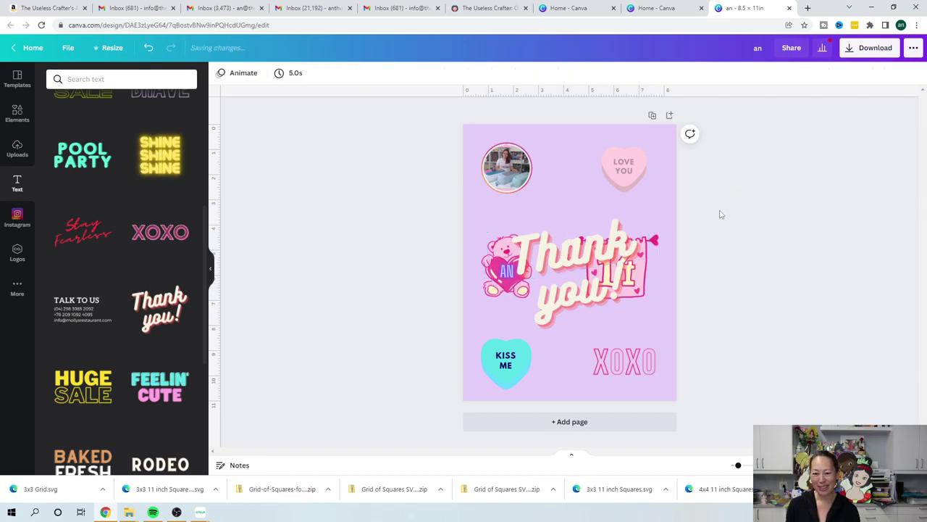
pyautogui.click(601, 248)
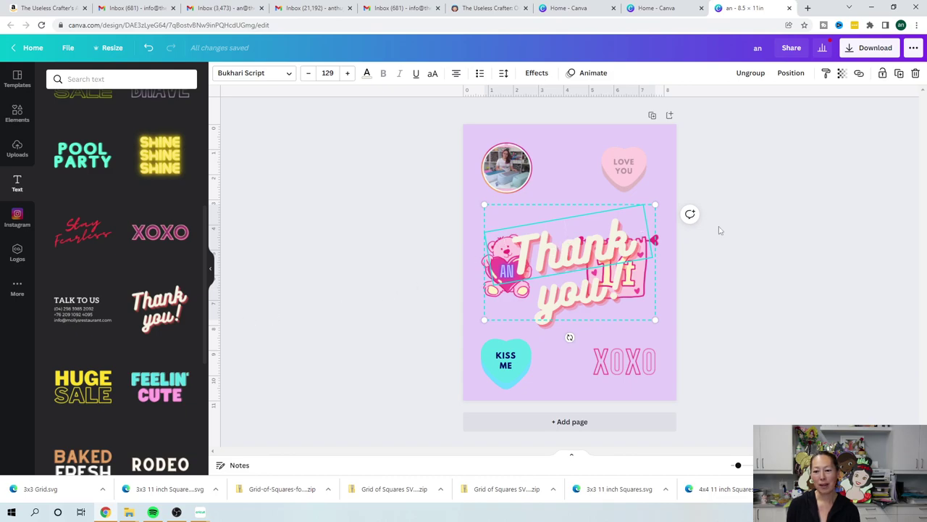
pyautogui.click(819, 215)
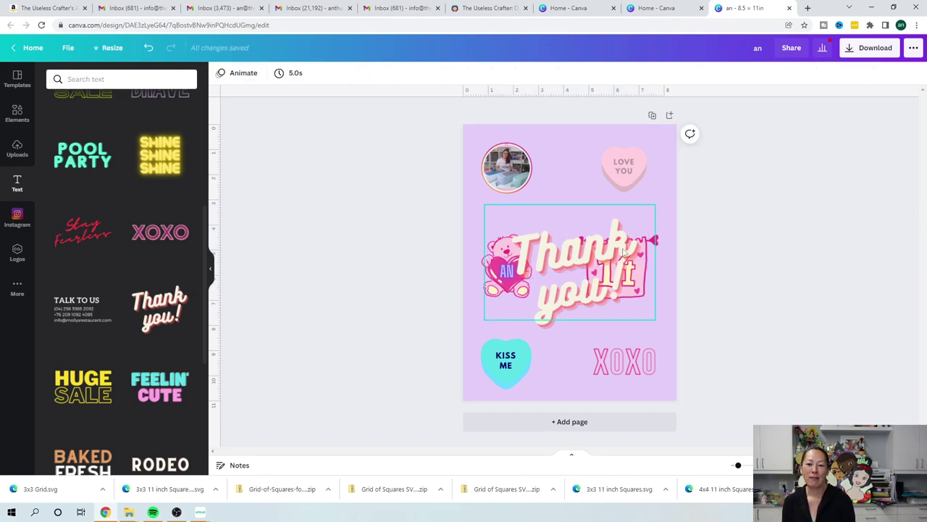
pyautogui.moveTo(221, 302); pyautogui.dragTo(656, 258)
pyautogui.click(275, 290)
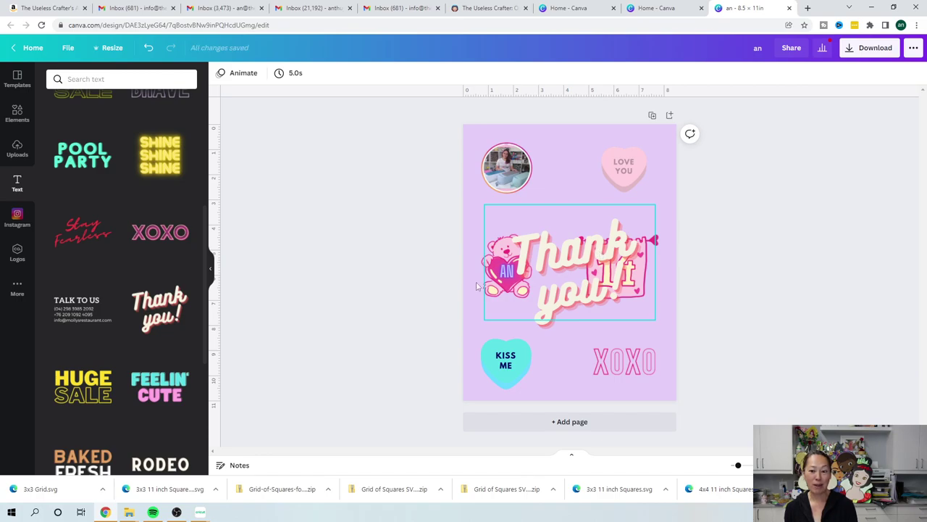
pyautogui.moveTo(574, 261); pyautogui.dragTo(312, 312)
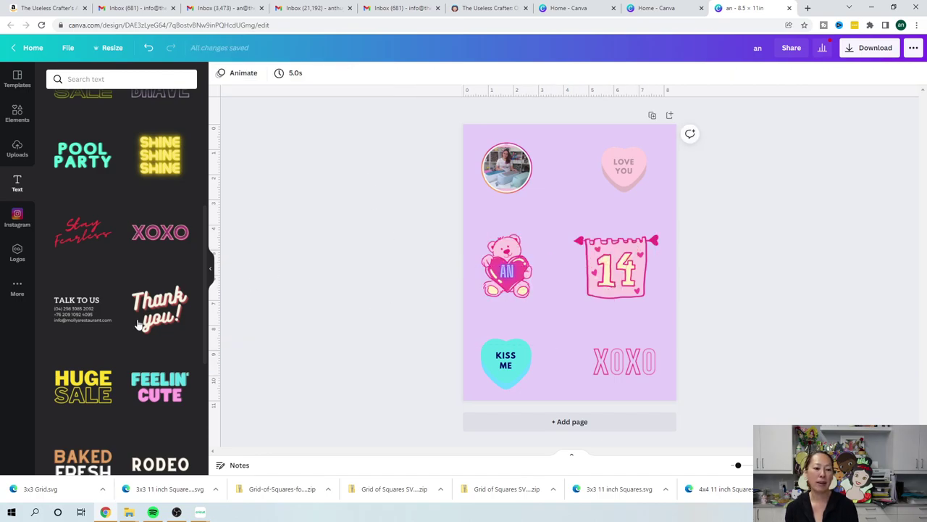
# - Add the 'Thank you!' sticker and change its text to 'abby'
pyautogui.click(161, 308)
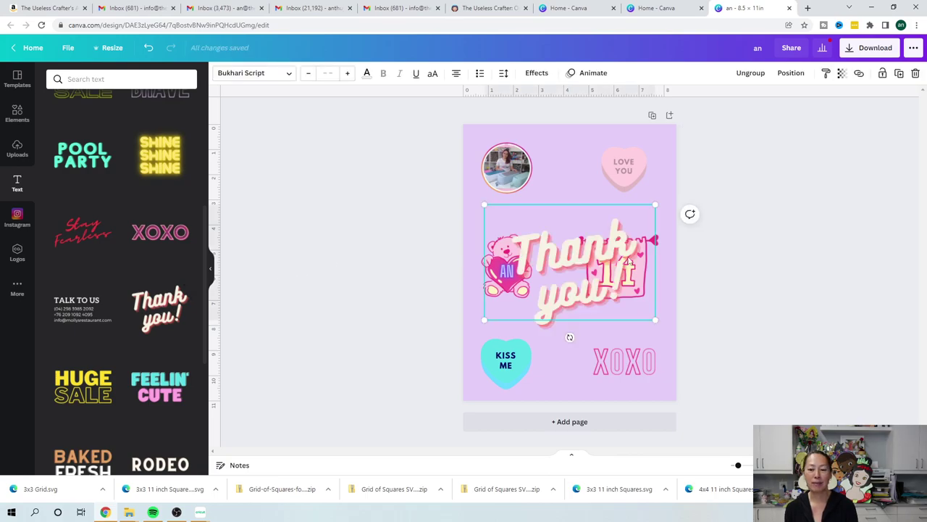
pyautogui.click(592, 297)
pyautogui.doubleClick(590, 293)
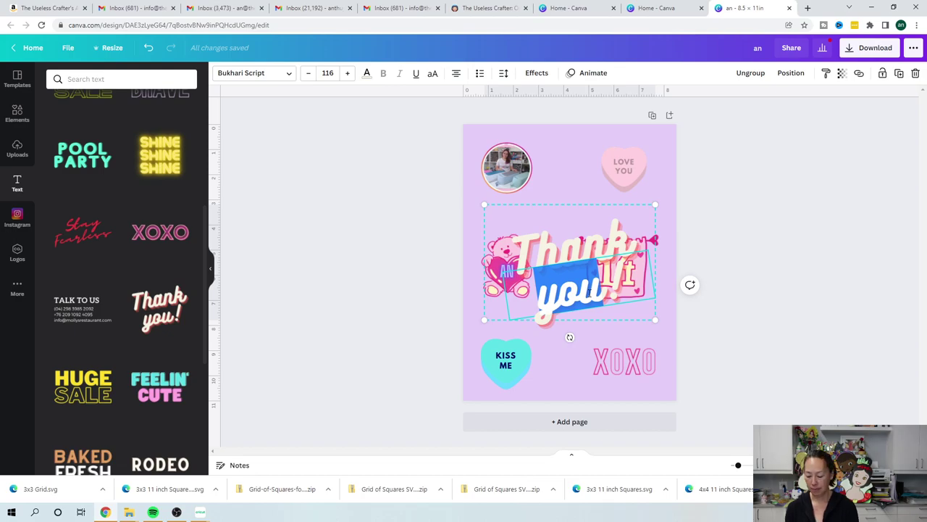
pyautogui.press('BackSpace')
pyautogui.press('Delete')
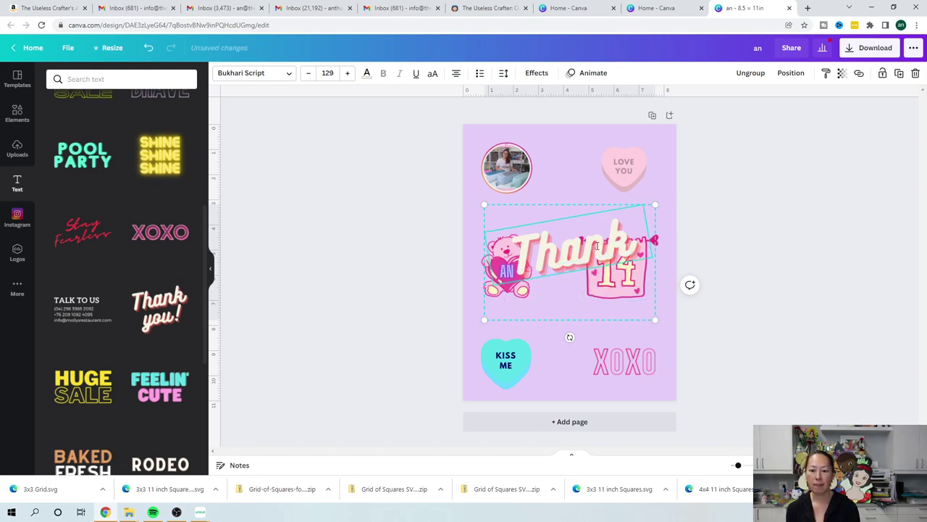
pyautogui.click(596, 247)
pyautogui.doubleClick(595, 246)
pyautogui.write('abby')
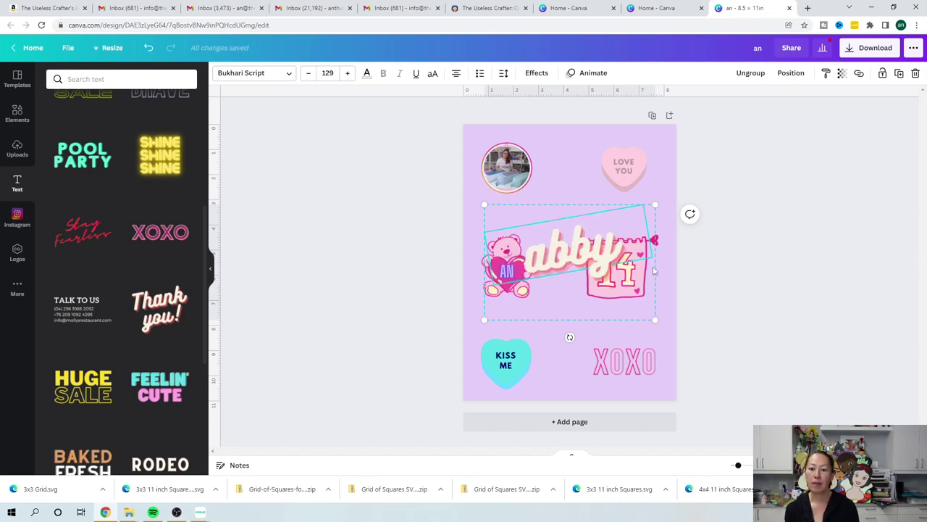
pyautogui.press('Escape')
# - Ungroup the sticker, then move the abby text onto the circular photo and shrink it
pyautogui.click(565, 257)
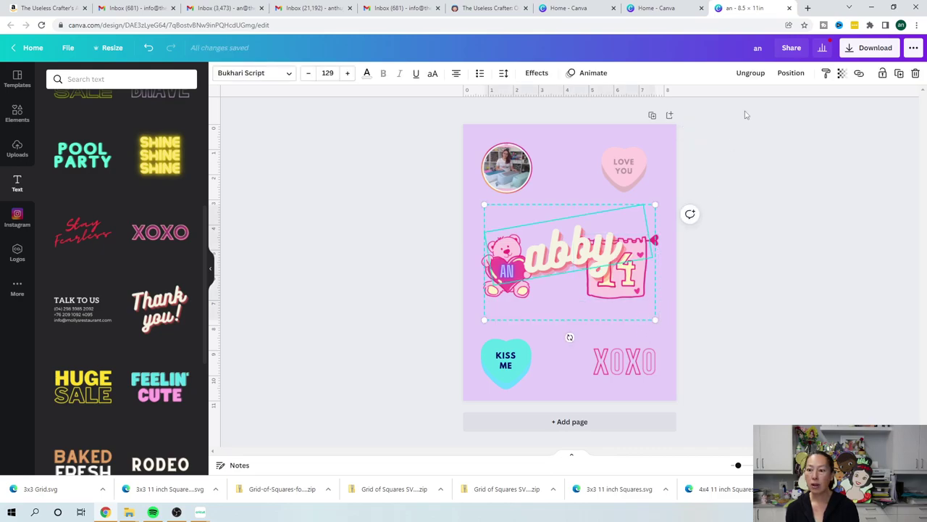
pyautogui.click(750, 73)
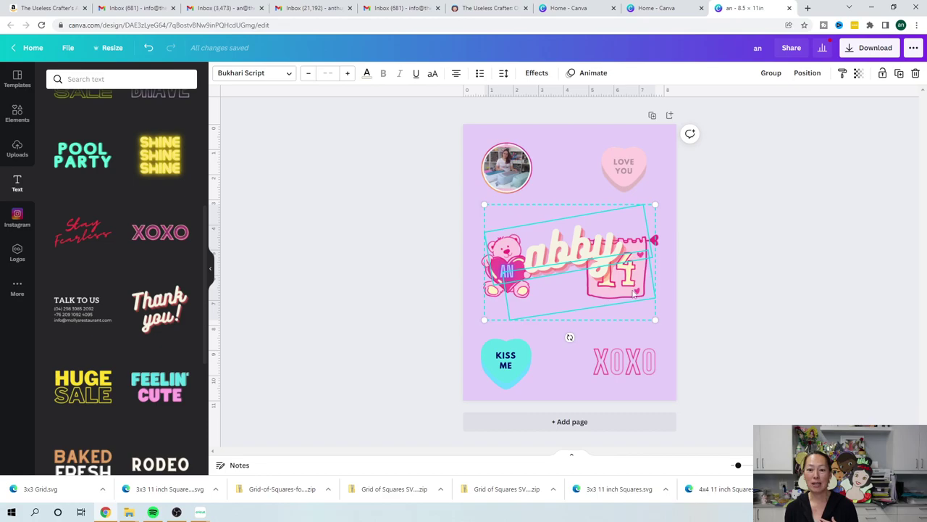
pyautogui.click(573, 287)
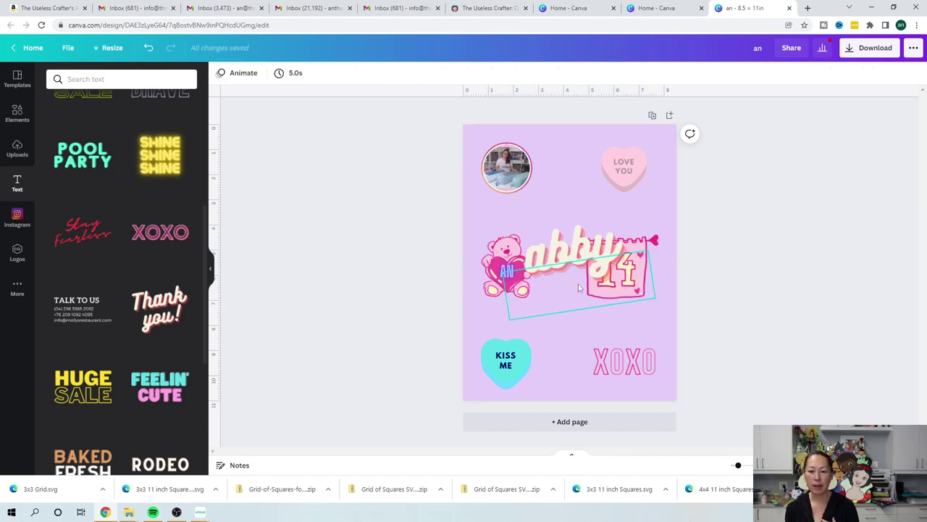
pyautogui.click(562, 245)
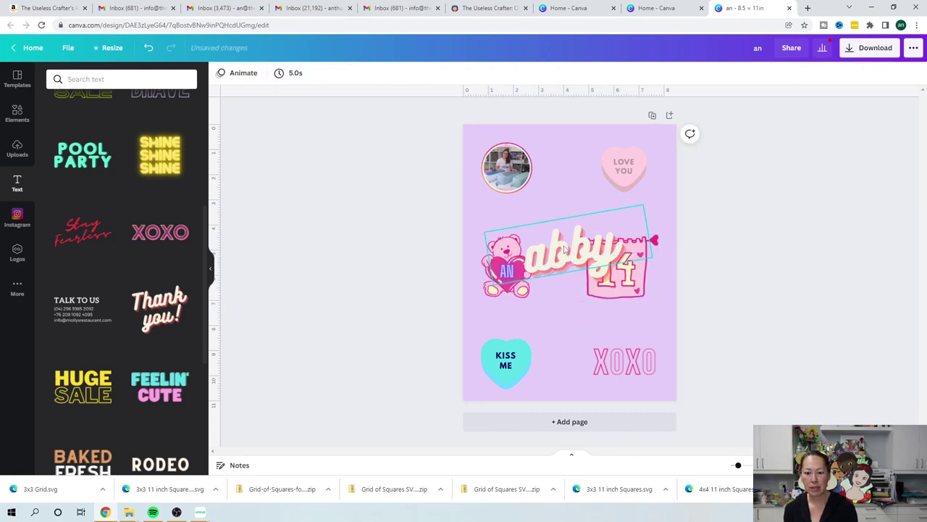
pyautogui.moveTo(562, 245); pyautogui.dragTo(537, 183)
pyautogui.moveTo(621, 194); pyautogui.dragTo(521, 177)
# - Add the pink bunting graphic from the valentine elements and move it toward the photo
pyautogui.click(651, 190)
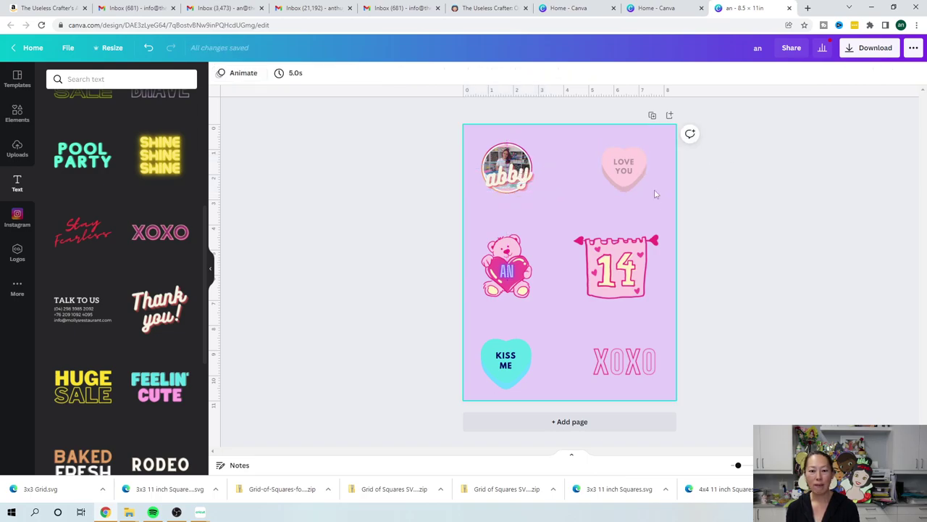
pyautogui.click(639, 178)
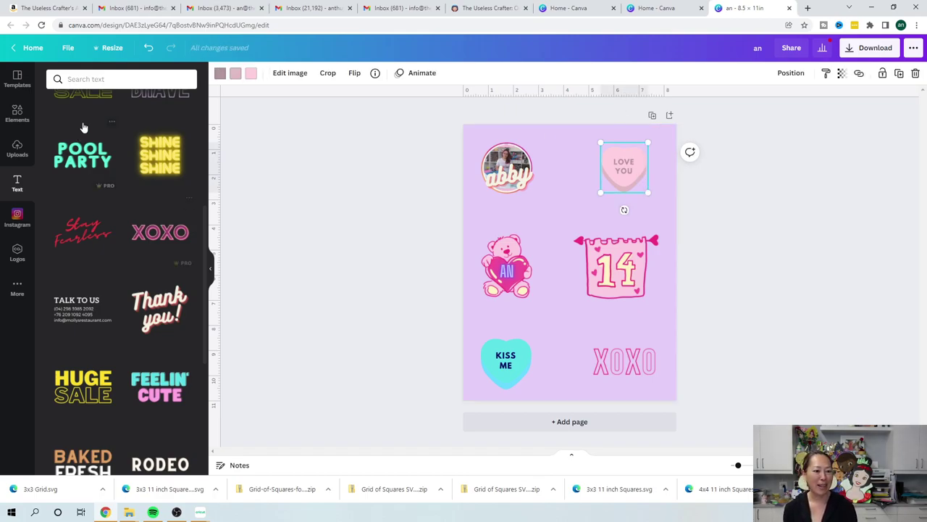
pyautogui.click(17, 114)
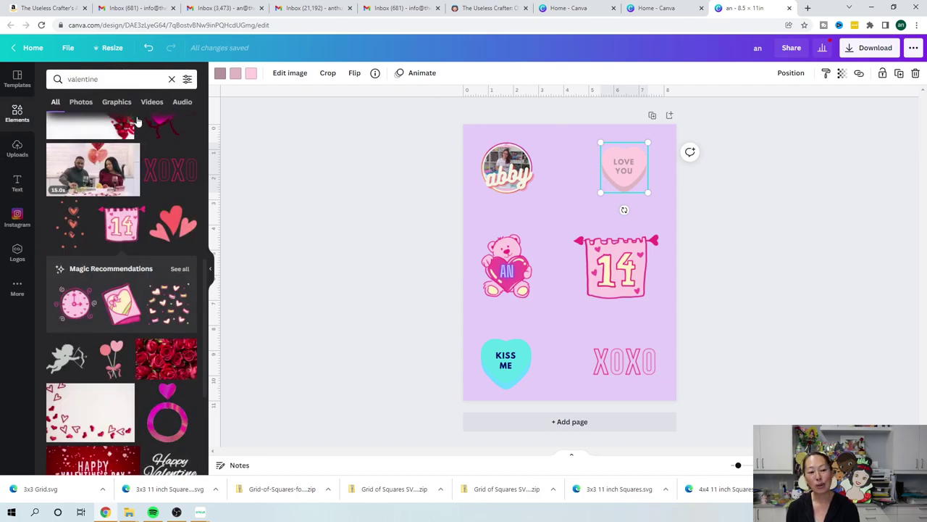
pyautogui.scroll(-2, 131, 248)
pyautogui.scroll(-4, 131, 249)
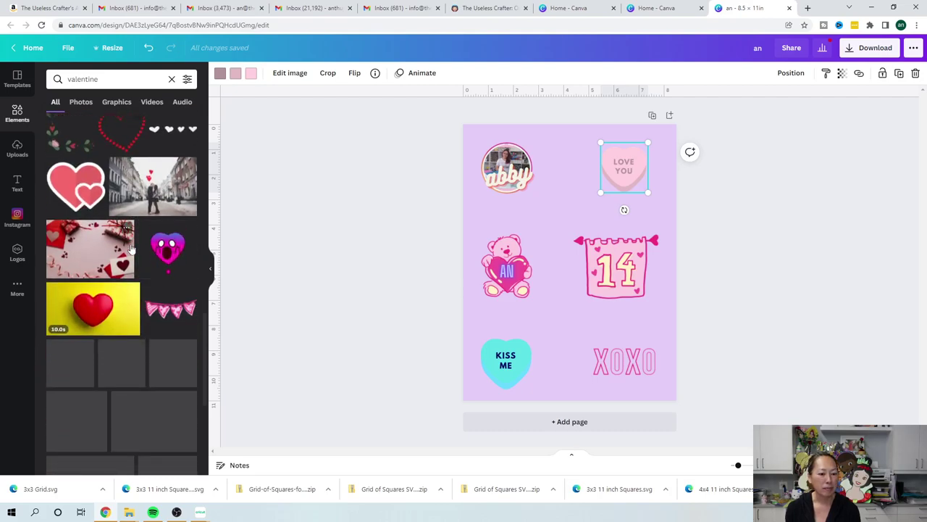
pyautogui.scroll(-2, 131, 249)
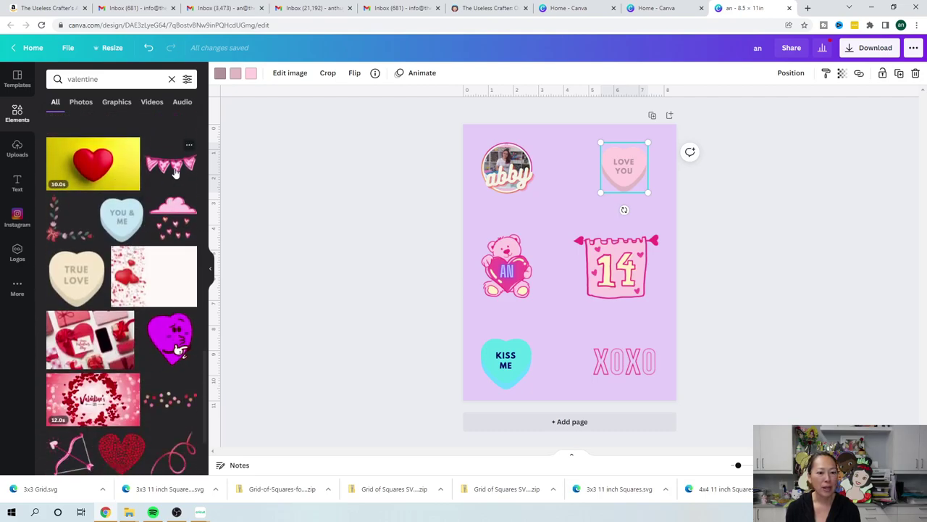
pyautogui.click(181, 169)
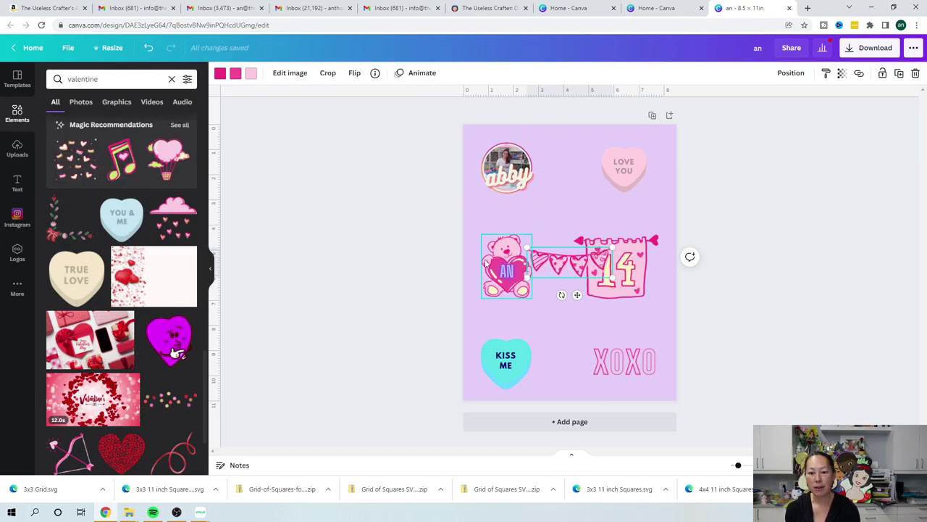
pyautogui.moveTo(563, 253); pyautogui.dragTo(510, 193)
# - Set the bunting across the photo's bottom and shrink abby to sit above the photo
pyautogui.click(512, 153)
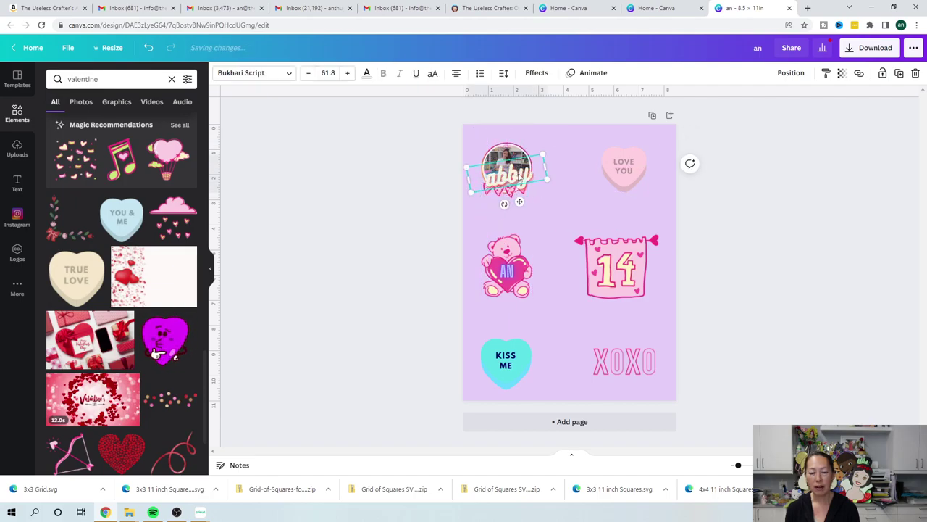
pyautogui.moveTo(511, 151); pyautogui.dragTo(513, 135)
pyautogui.moveTo(527, 187)
pyautogui.mouseDown()
pyautogui.moveTo(543, 207)
pyautogui.moveTo(531, 185)
pyautogui.moveTo(515, 181)
pyautogui.moveTo(519, 189)
pyautogui.mouseUp()
pyautogui.click(543, 210)
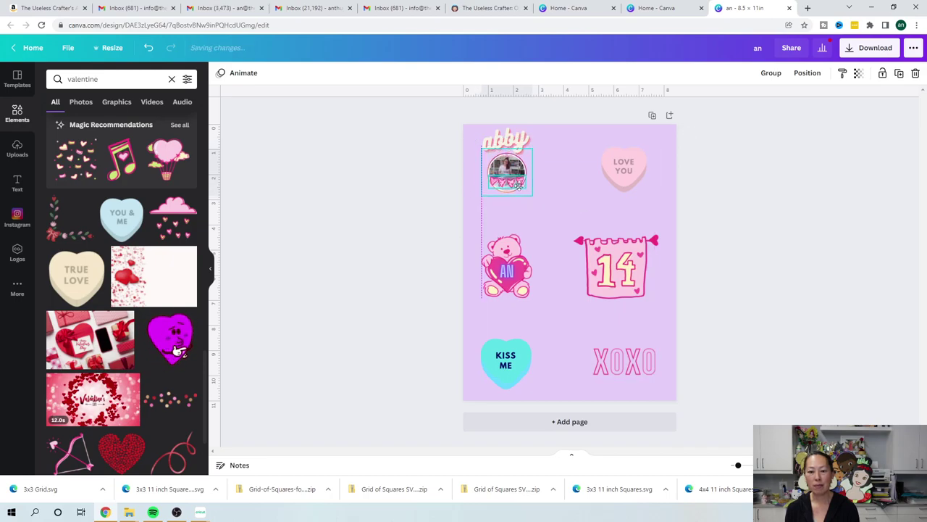
pyautogui.click(526, 145)
pyautogui.moveTo(531, 138)
pyautogui.mouseDown()
pyautogui.moveTo(512, 142)
pyautogui.moveTo(523, 149)
pyautogui.mouseUp()
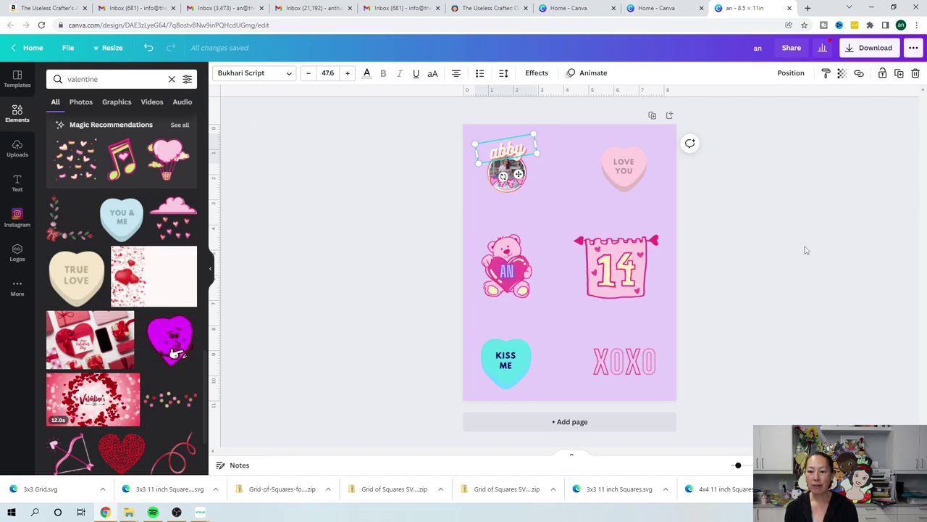
pyautogui.click(693, 244)
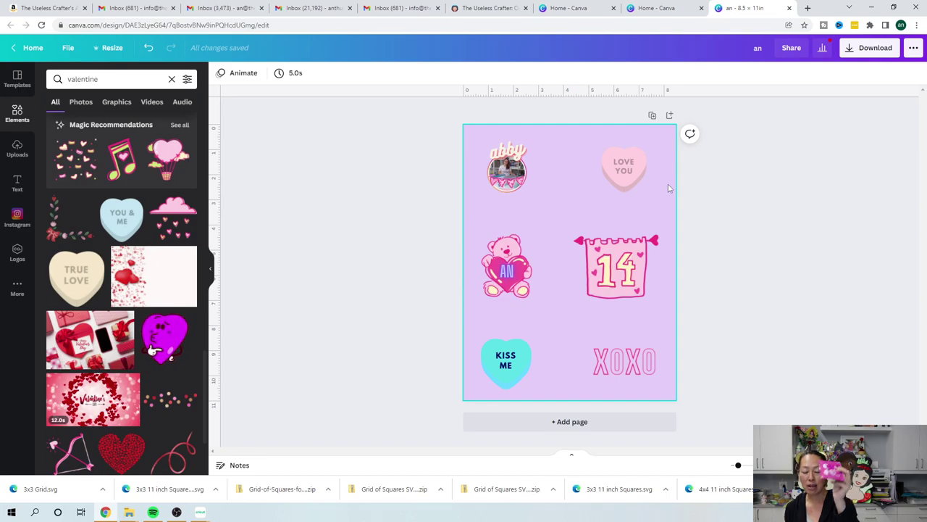
pyautogui.click(856, 222)
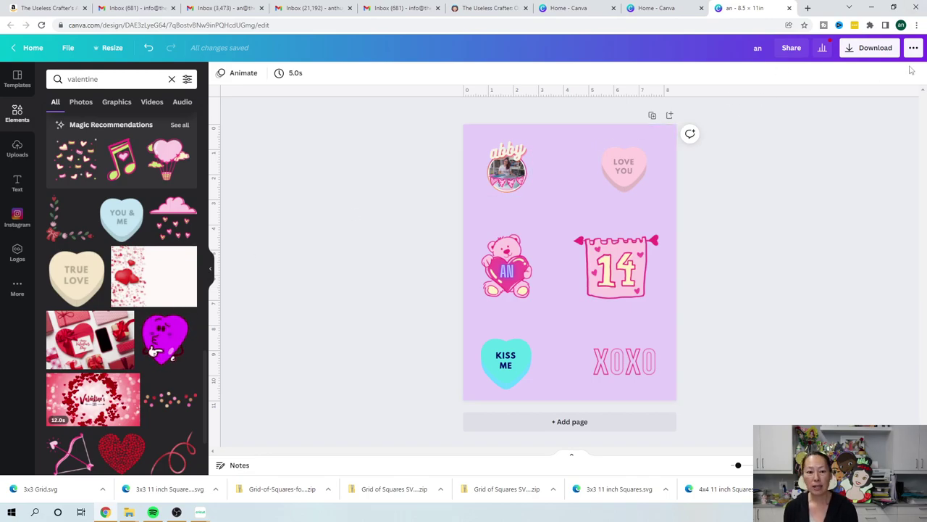
# - Download the page with PNG as the file type
pyautogui.click(863, 46)
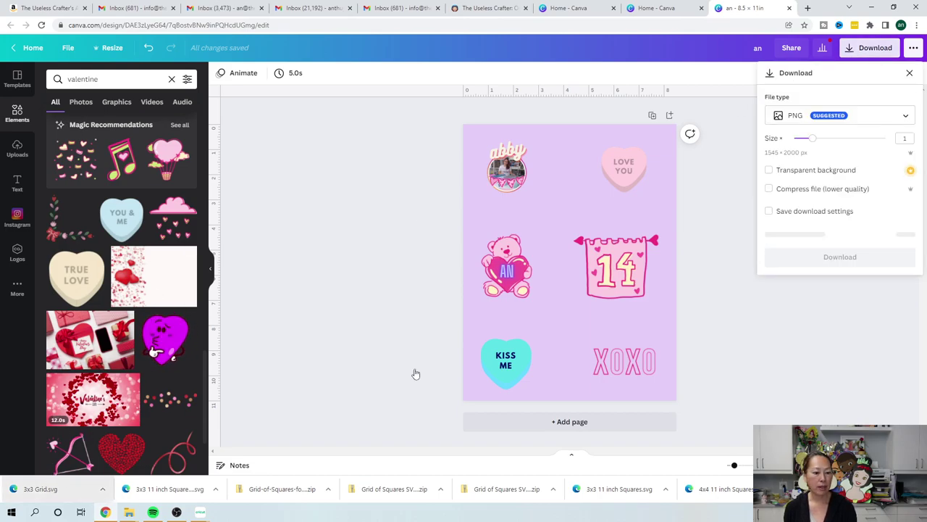
pyautogui.click(903, 121)
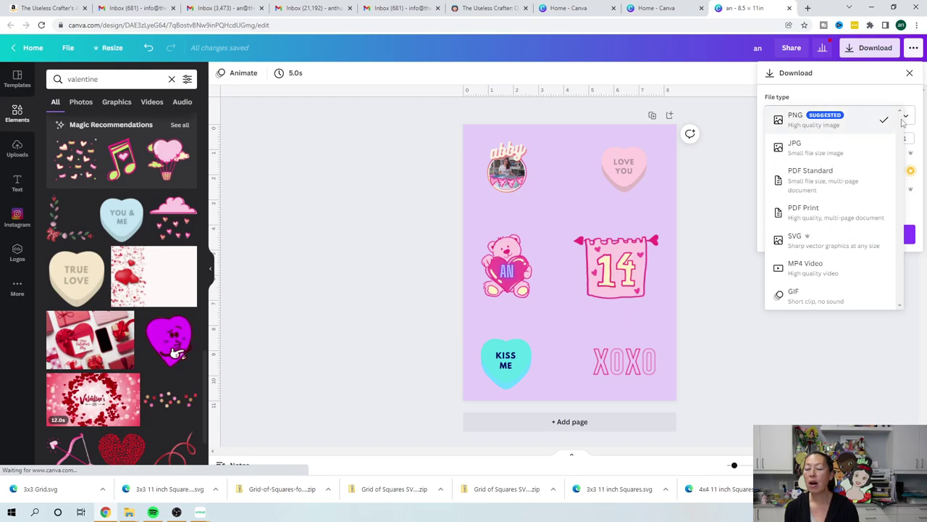
pyautogui.click(817, 125)
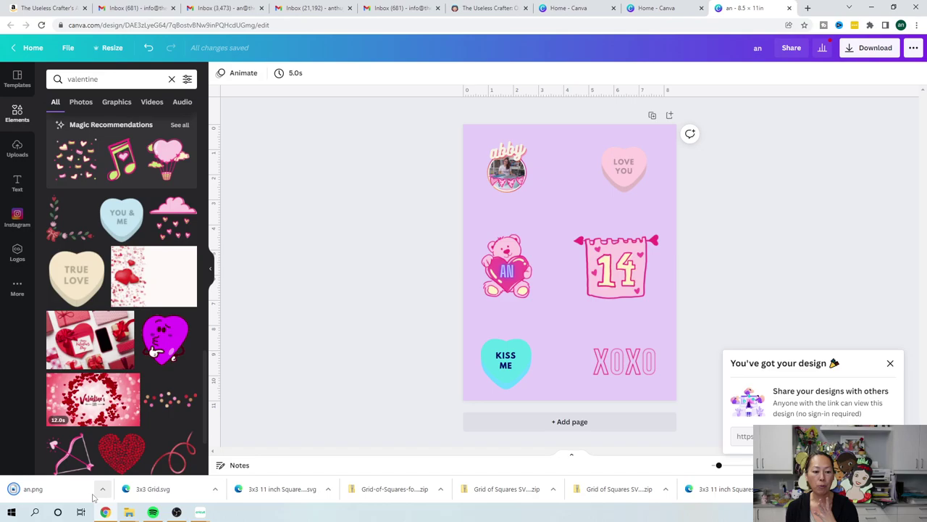
# - Open an.png in Windows Photos and bring up its Print dialog
pyautogui.click(92, 497)
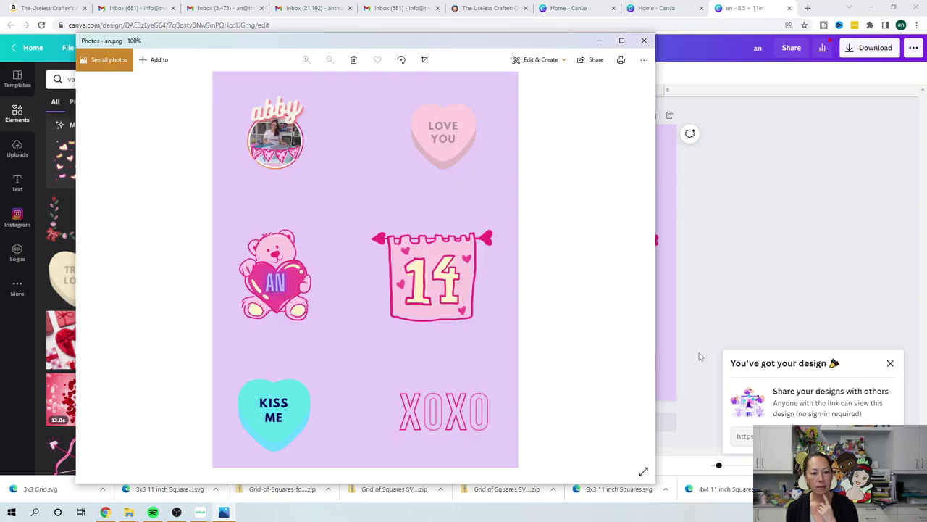
pyautogui.click(621, 62)
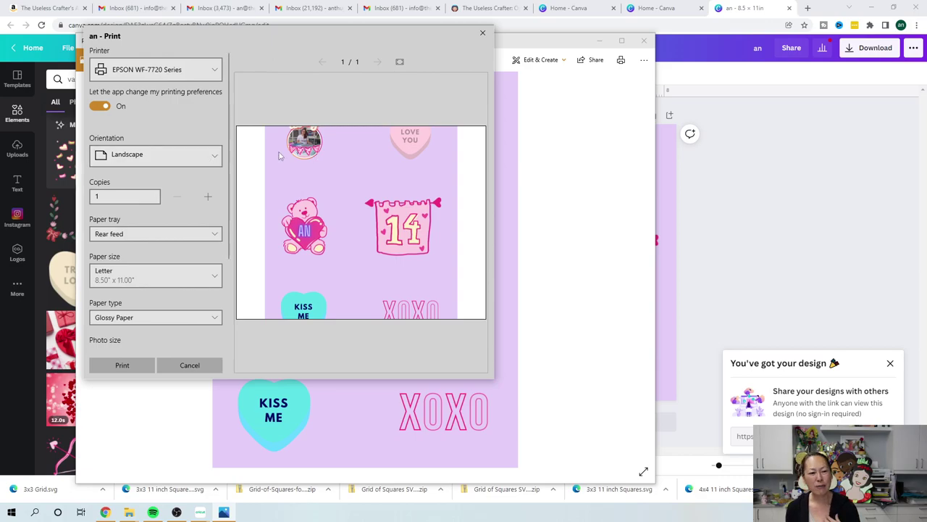
# - Switch the print orientation to Portrait and review photo size, margins and fit
pyautogui.click(211, 161)
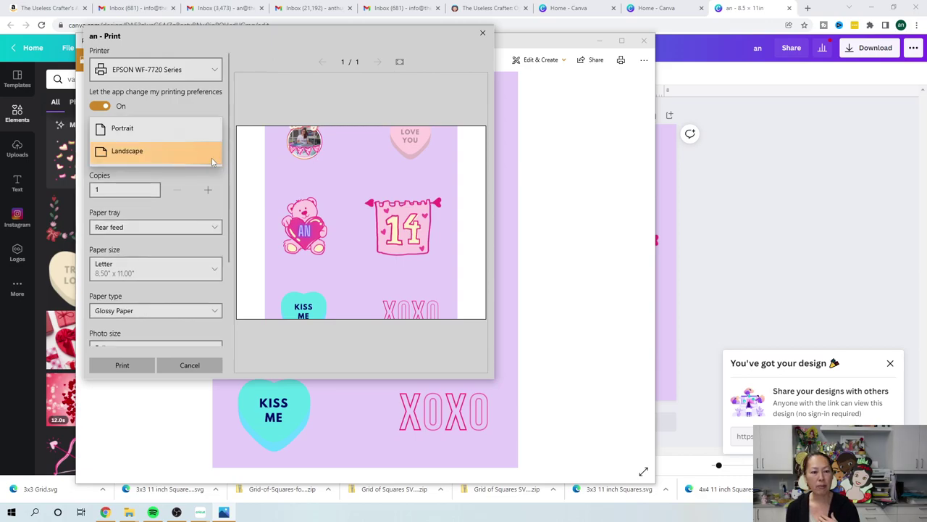
pyautogui.click(187, 129)
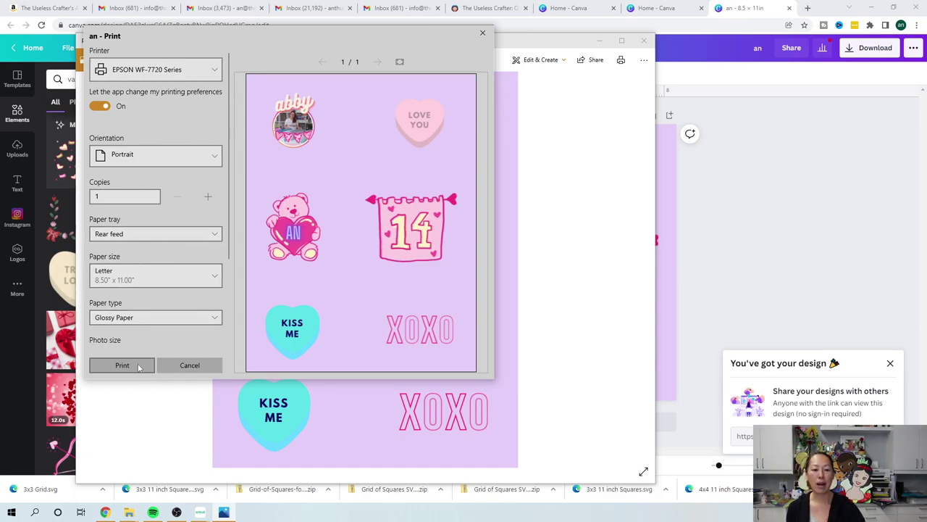
pyautogui.scroll(-3, 145, 326)
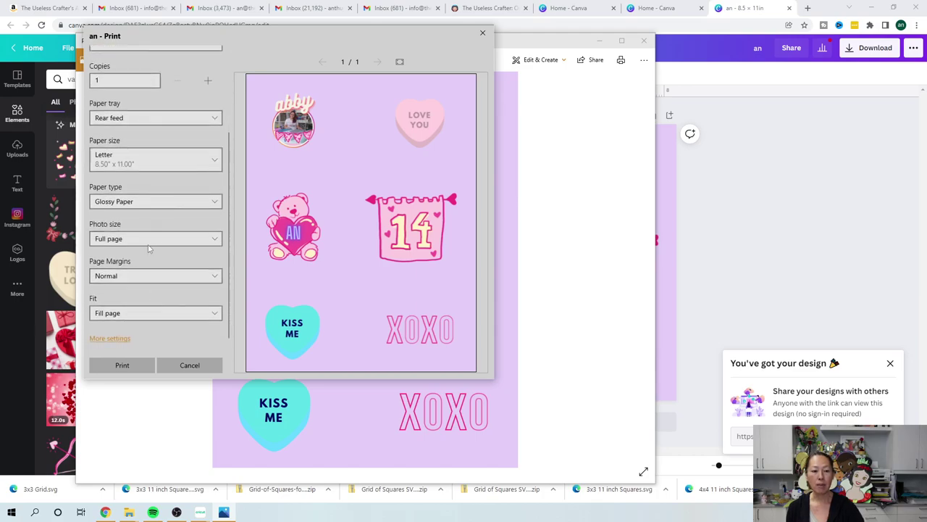